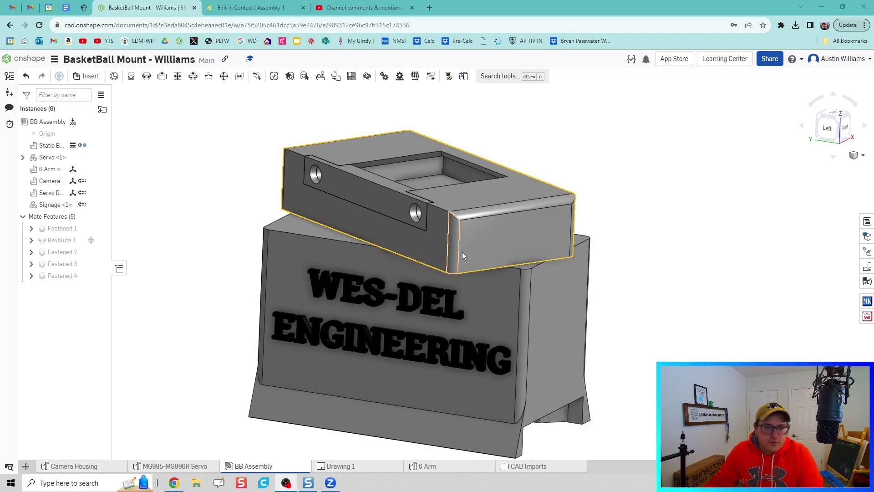
- Examine how the servo sits in the static base's pocket in BB Assembly, and view the MG995-MG996R Servo model on its own
{"action": "key", "text": "ctrl+z"}
{"action": "key", "text": "ctrl+y"}
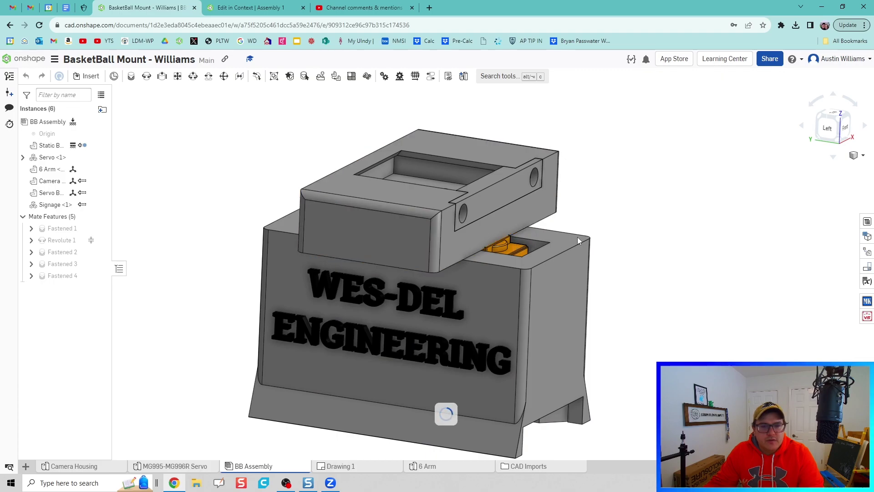
{"action": "scroll", "coordinate": [577, 251], "scroll_direction": "up", "scroll_amount": 3}
{"action": "scroll", "coordinate": [577, 251], "scroll_direction": "down", "scroll_amount": 3}
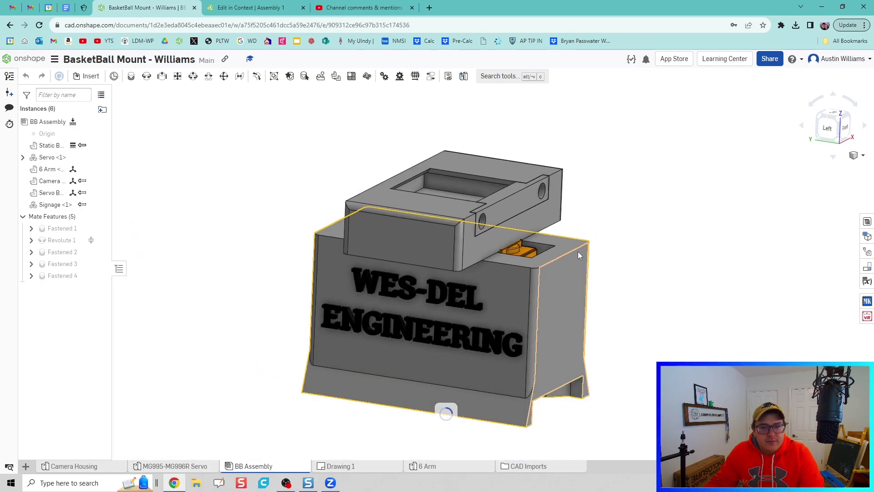
{"action": "right_click_drag", "start_coordinate": [578, 252], "coordinate": [574, 269]}
{"action": "scroll", "coordinate": [499, 264], "scroll_direction": "up", "scroll_amount": 3}
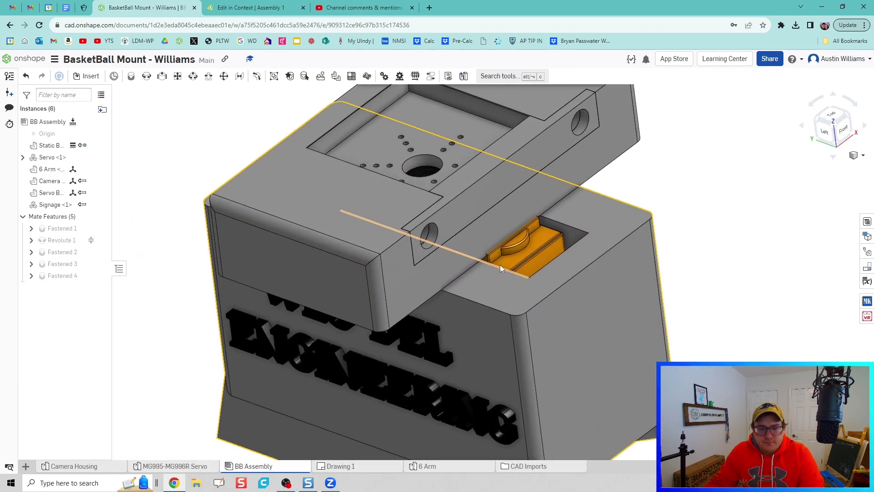
{"action": "left_click", "coordinate": [156, 466]}
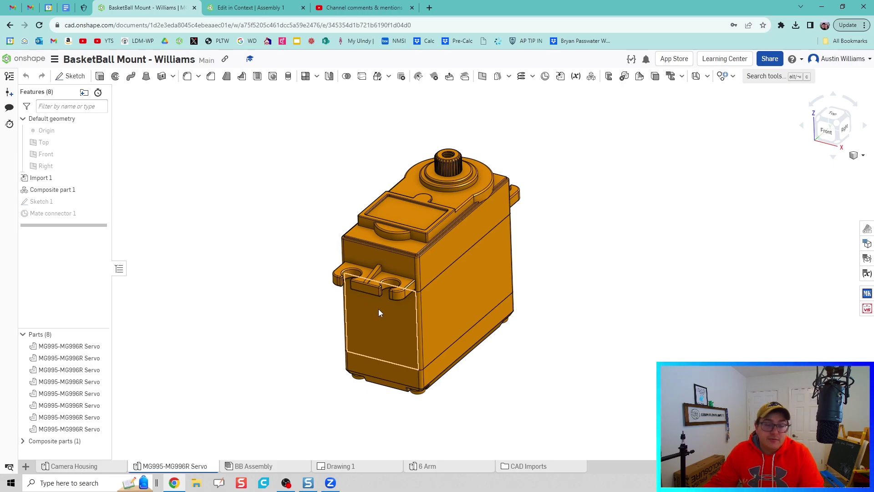
{"action": "left_click", "coordinate": [253, 467]}
{"action": "scroll", "coordinate": [358, 363], "scroll_direction": "down", "scroll_amount": 3}
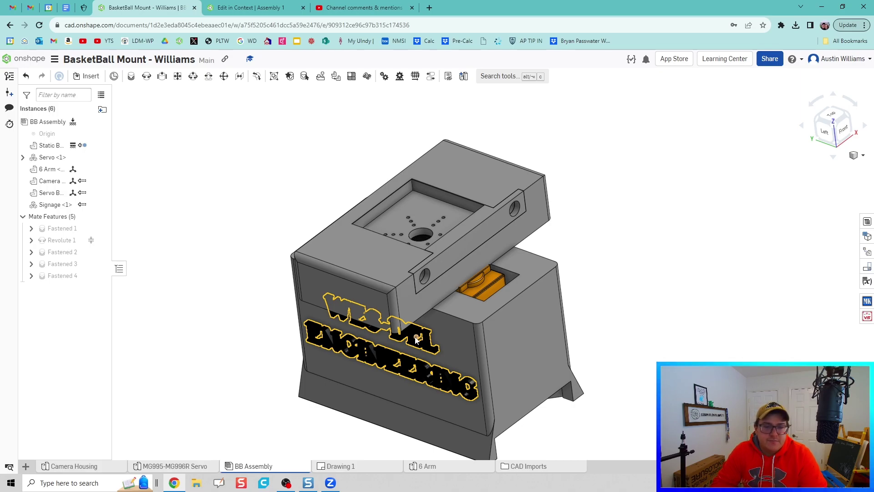
{"action": "scroll", "coordinate": [455, 318], "scroll_direction": "up", "scroll_amount": 3}
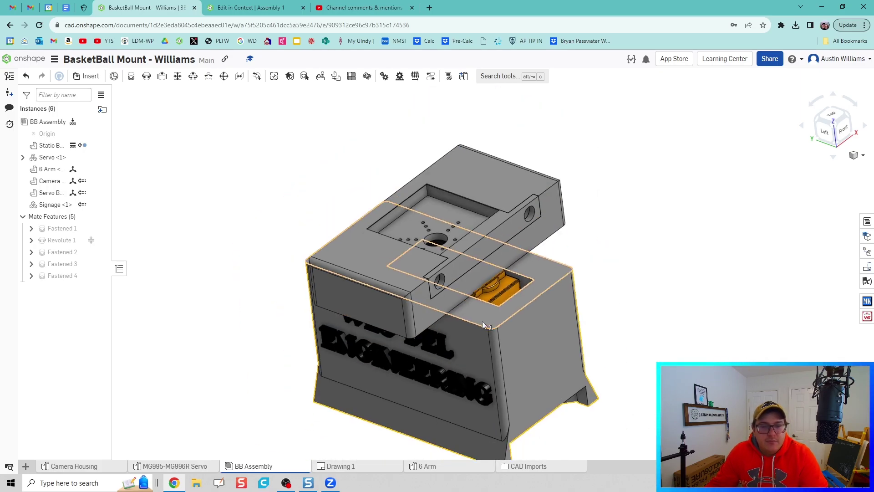
{"action": "left_click", "coordinate": [483, 321]}
{"action": "scroll", "coordinate": [482, 321], "scroll_direction": "up", "scroll_amount": 2}
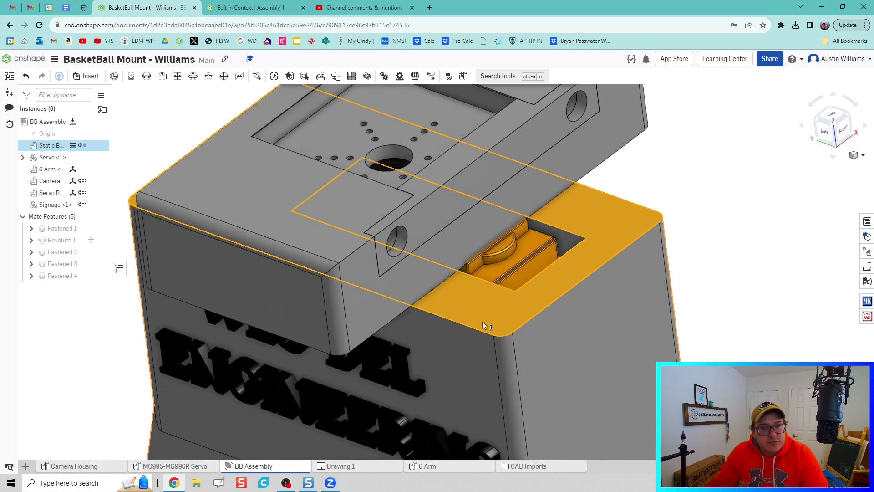
{"action": "left_click", "coordinate": [511, 279]}
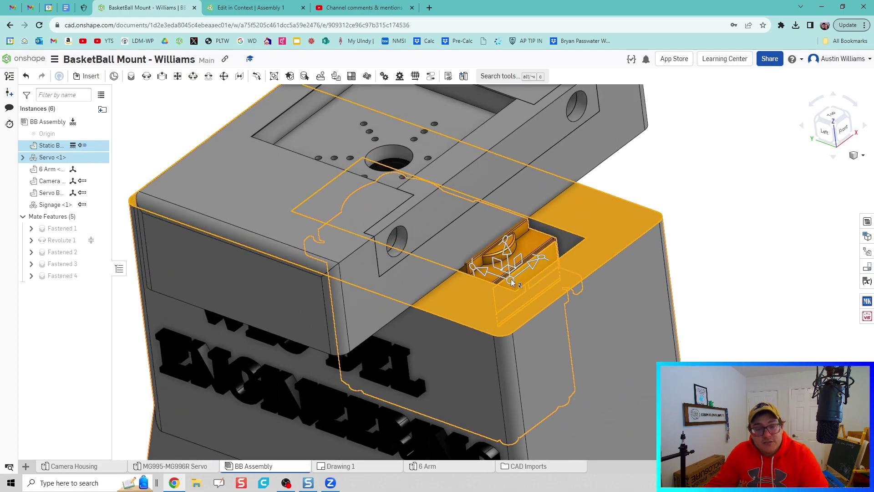
{"action": "left_click", "coordinate": [722, 205]}
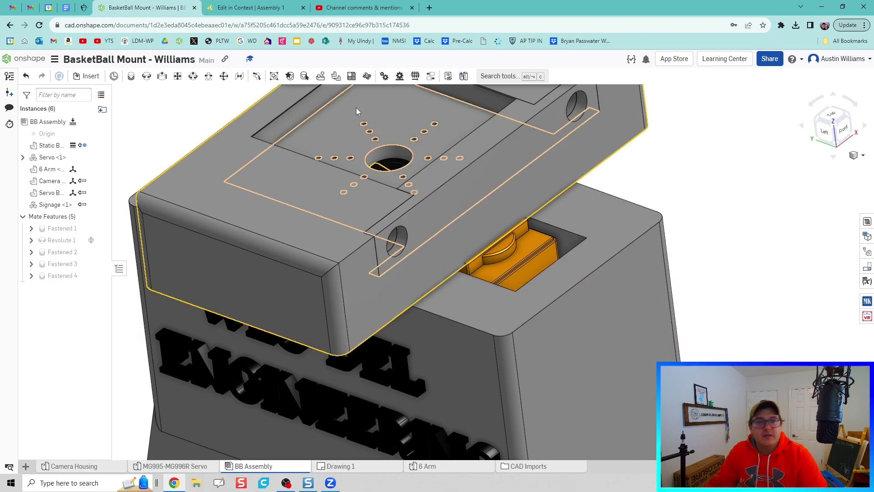
- Switch to the Edit in Context document and inspect its MG995-MG996R Servo model
{"action": "left_click", "coordinate": [294, 13]}
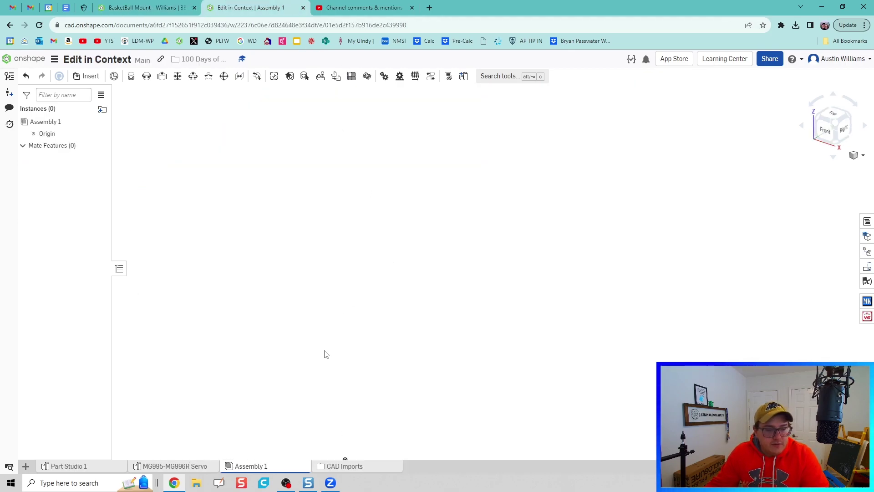
{"action": "left_click", "coordinate": [199, 467]}
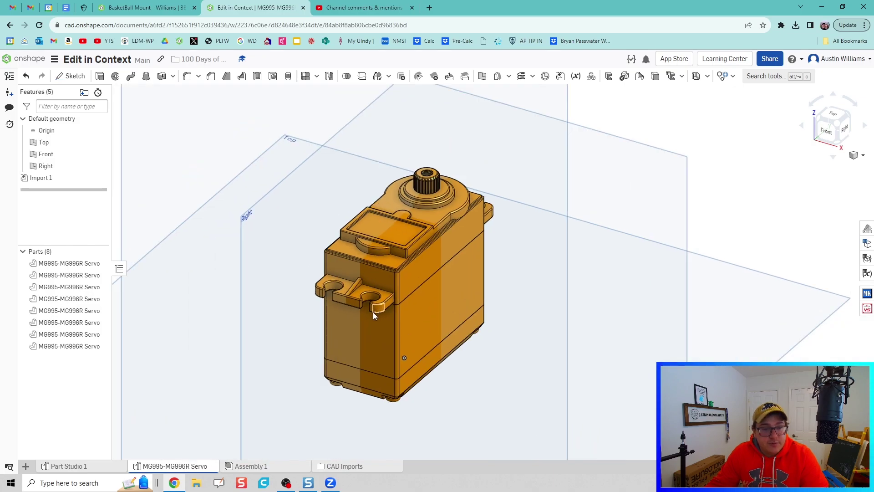
{"action": "middle_click_drag", "start_coordinate": [372, 313], "coordinate": [417, 306]}
- Show the Top, Front and Right planes in Part Studio 1 and orient the view isometrically toward the front, top and right
{"action": "left_click", "coordinate": [77, 468]}
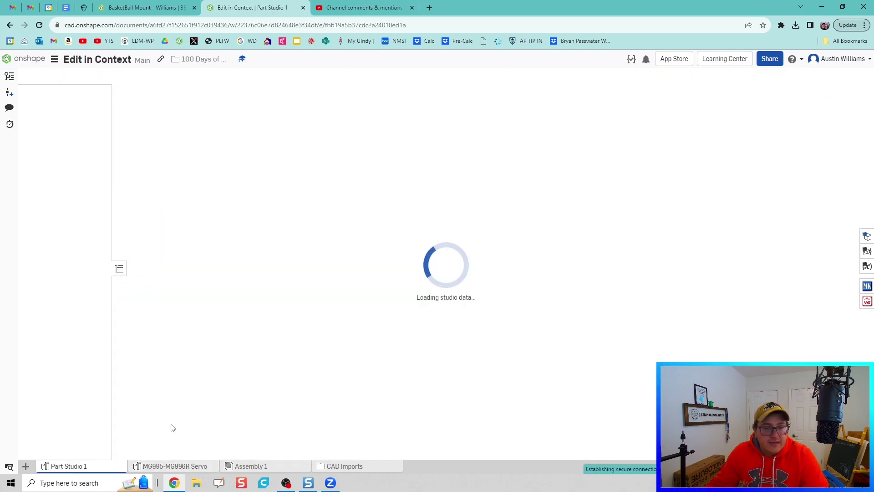
{"action": "left_click", "coordinate": [73, 78]}
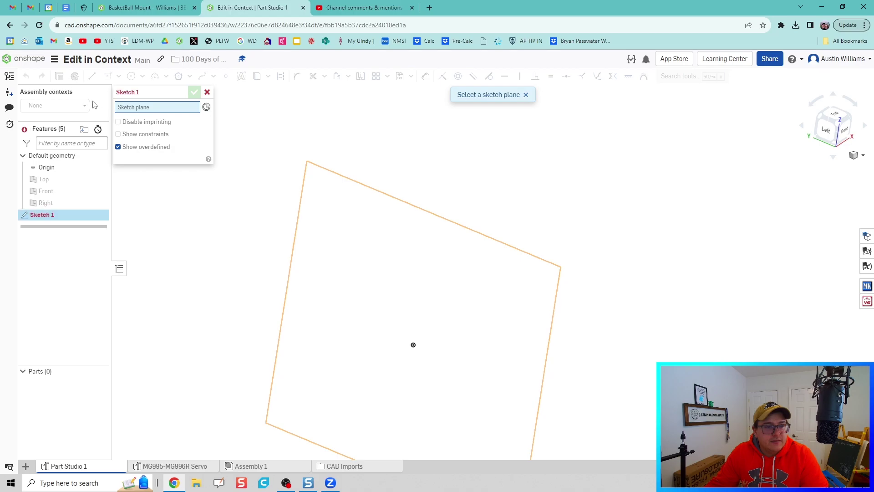
{"action": "left_click", "coordinate": [208, 92]}
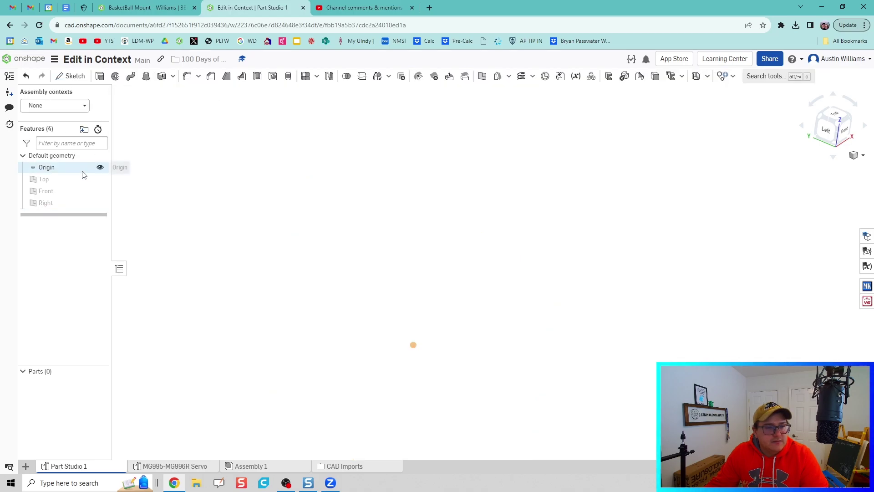
{"action": "left_click", "coordinate": [100, 179]}
{"action": "left_click", "coordinate": [99, 191]}
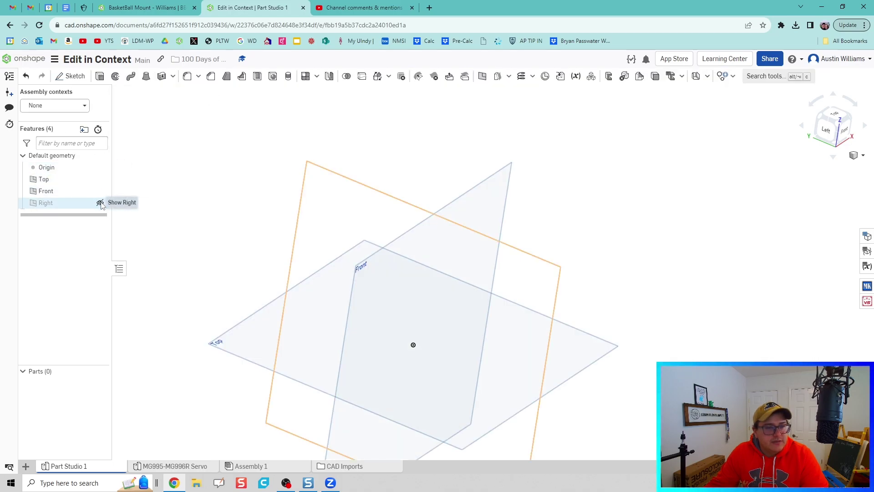
{"action": "left_click", "coordinate": [100, 203]}
{"action": "key", "text": "f"}
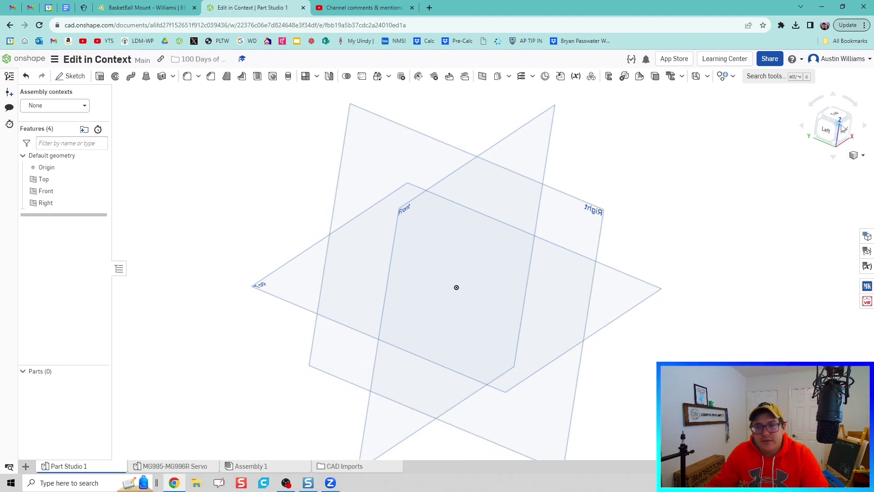
{"action": "left_click", "coordinate": [852, 116]}
{"action": "left_click", "coordinate": [851, 116]}
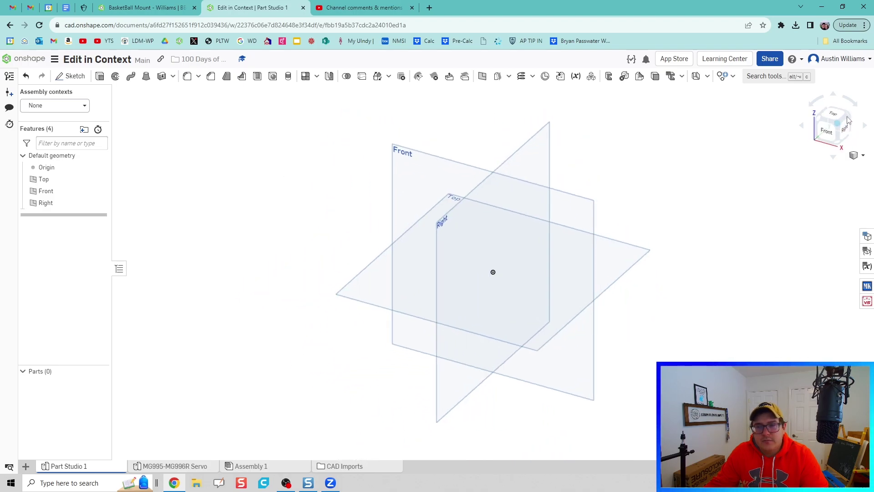
- Sketch a center-point rectangle about 2.5 in wide around the origin on the Top plane
{"action": "left_click", "coordinate": [63, 76]}
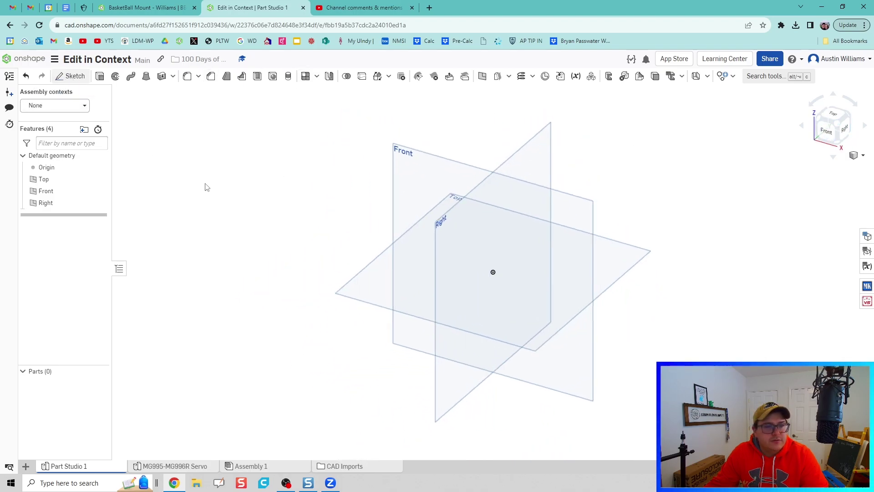
{"action": "left_click", "coordinate": [371, 296]}
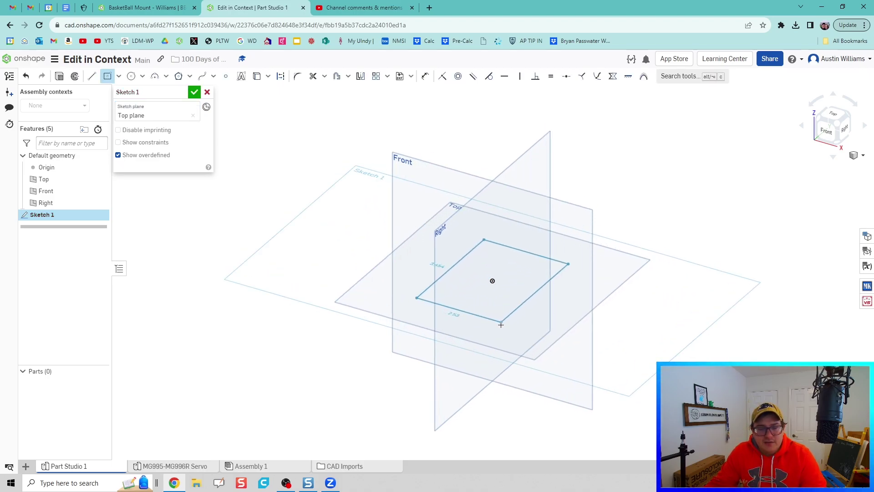
{"action": "left_click", "coordinate": [487, 332]}
- Dimension the rectangle 5 in long and 3 in wide, and finish the sketch
{"action": "left_click", "coordinate": [510, 307]}
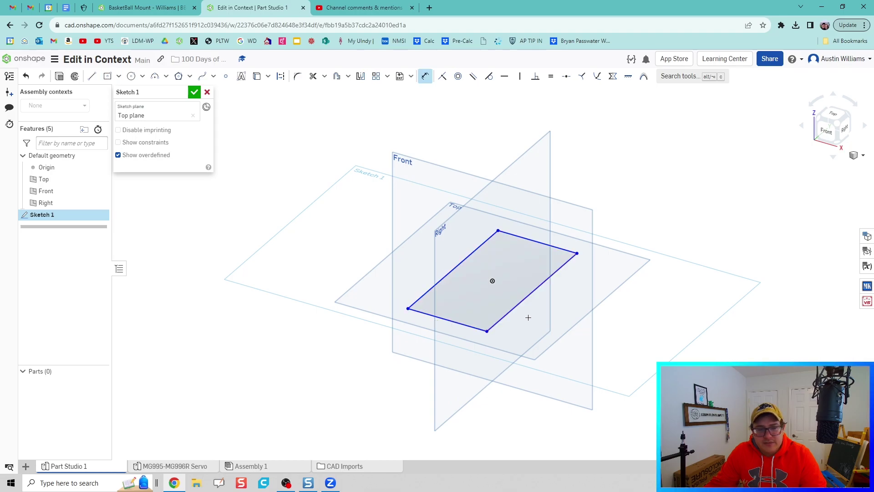
{"action": "left_click", "coordinate": [542, 320]}
{"action": "type", "text": "5"}
{"action": "key", "text": "Return"}
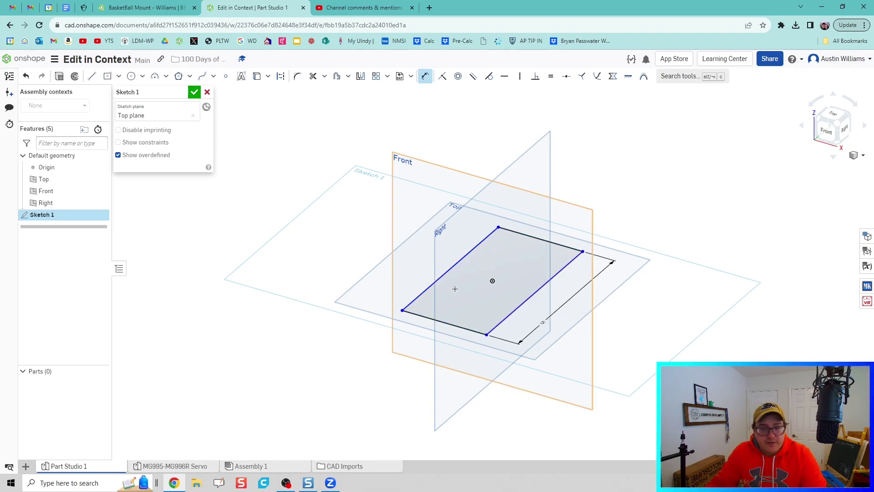
{"action": "left_click", "coordinate": [448, 324]}
{"action": "left_click", "coordinate": [439, 344]}
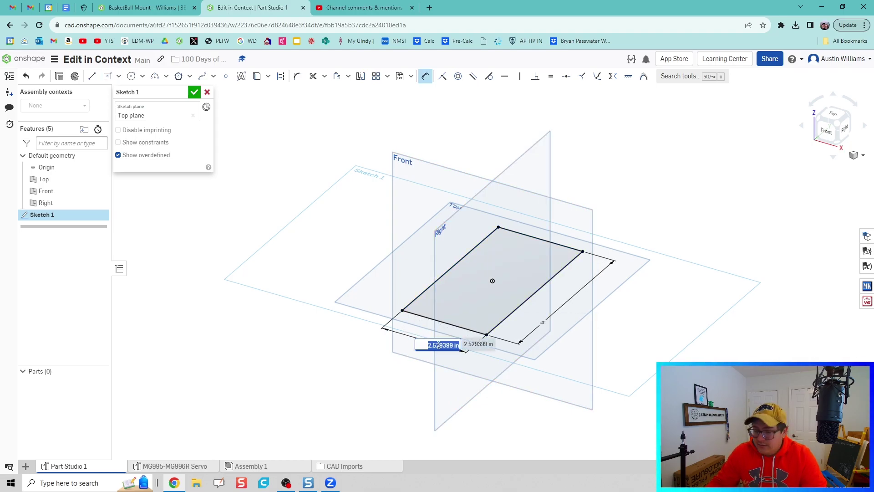
{"action": "type", "text": "3"}
{"action": "key", "text": "Return"}
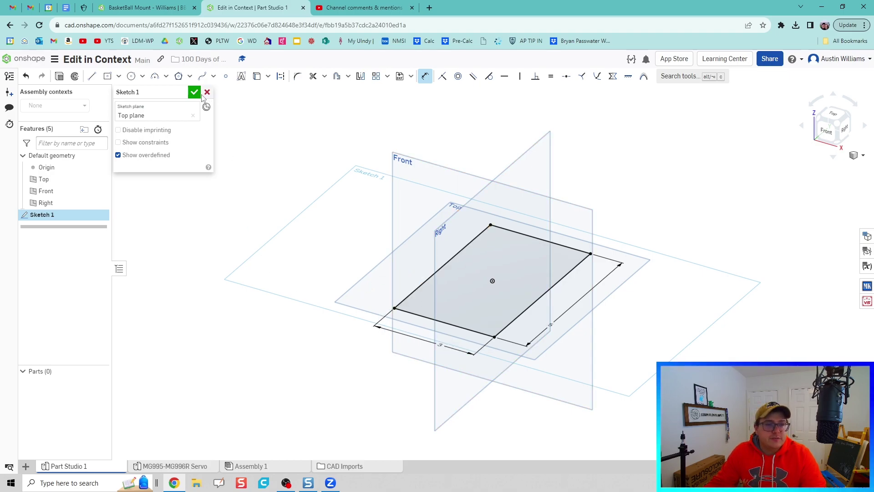
{"action": "left_click", "coordinate": [194, 92]}
- Extrude the rectangle 0.25 in as a new solid part
{"action": "key", "text": "shift+e"}
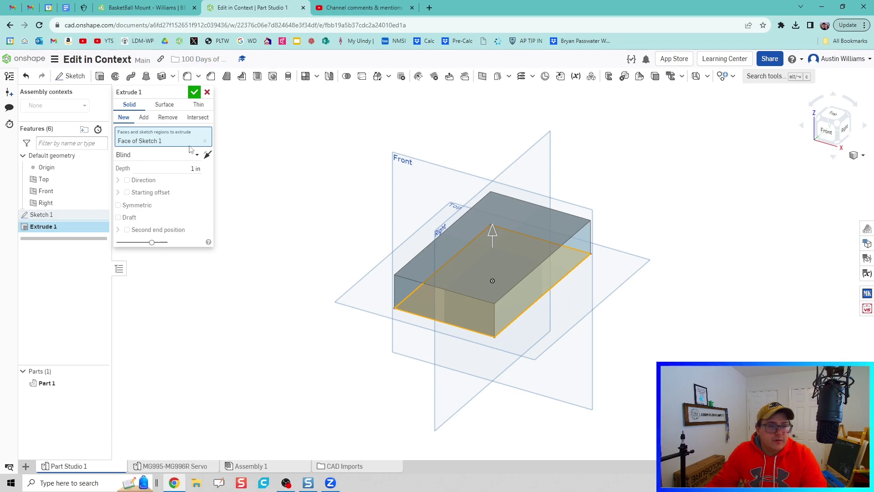
{"action": "key", "text": "Return"}
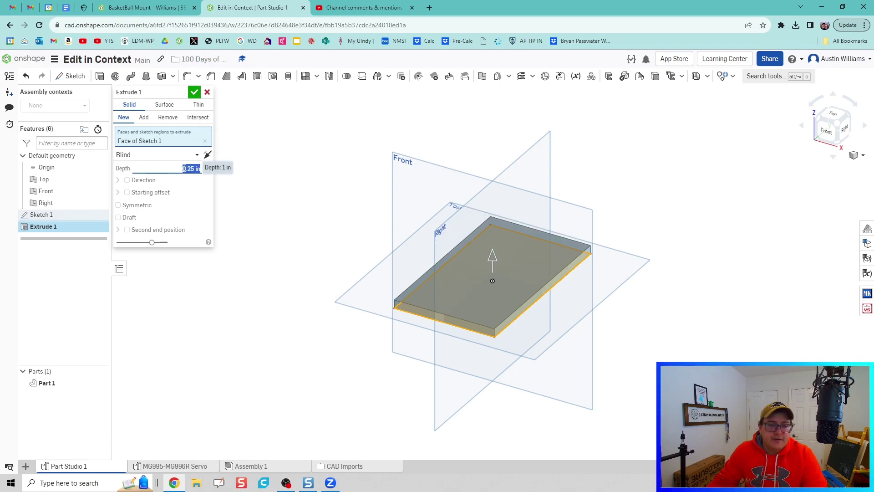
{"action": "left_click", "coordinate": [200, 92]}
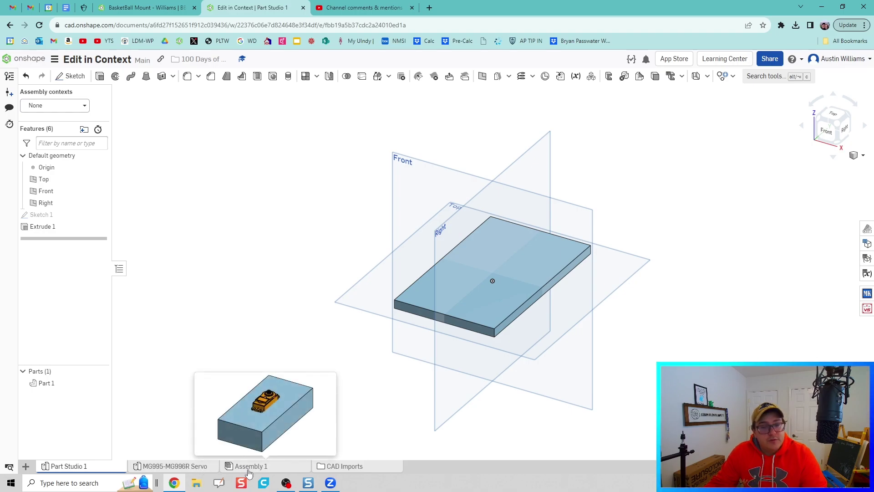
- Insert the plate from Part Studio 1 into Assembly 1
{"action": "left_click", "coordinate": [198, 466]}
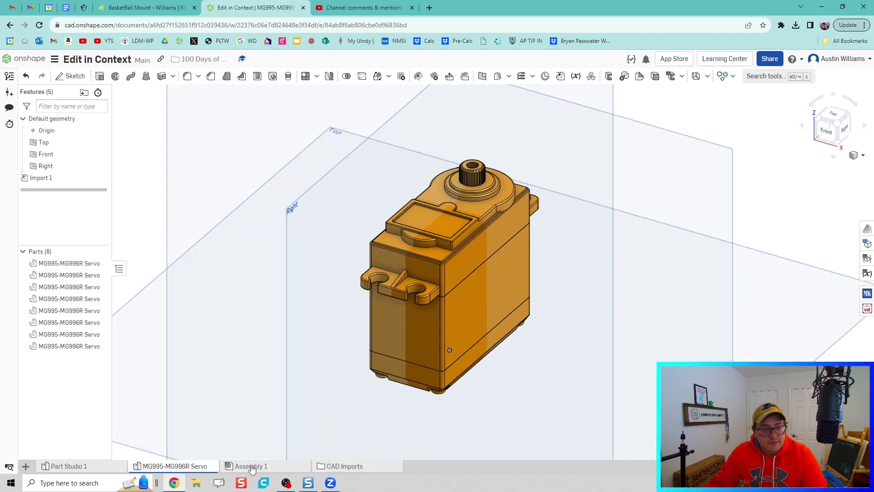
{"action": "left_click", "coordinate": [246, 466]}
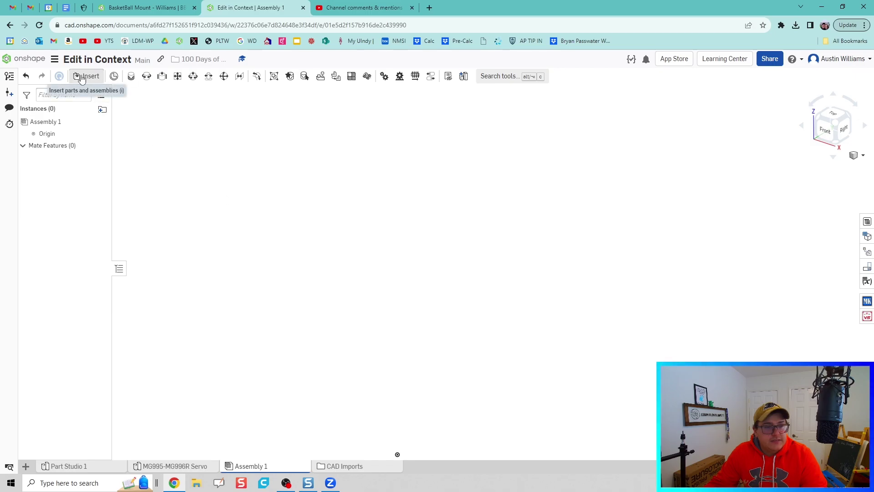
{"action": "left_click", "coordinate": [84, 76]}
{"action": "left_click", "coordinate": [146, 223]}
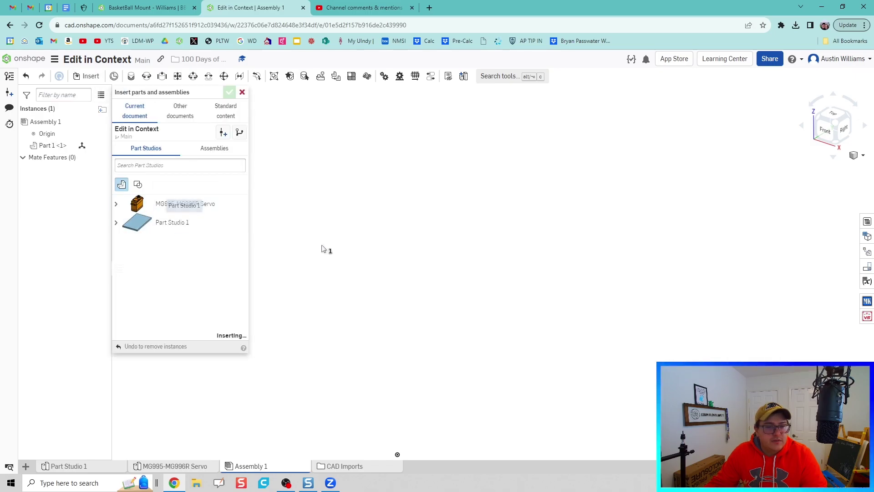
{"action": "left_click", "coordinate": [528, 274]}
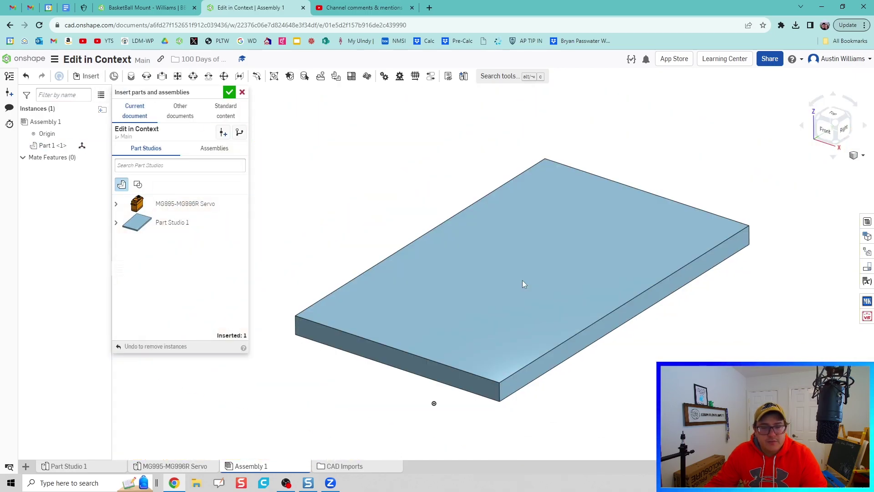
- Review the separate bodies of the MG995-MG996R Servo available for insertion, and close the insert dialog without adding any of them
{"action": "scroll", "coordinate": [395, 261], "scroll_direction": "down", "scroll_amount": 2}
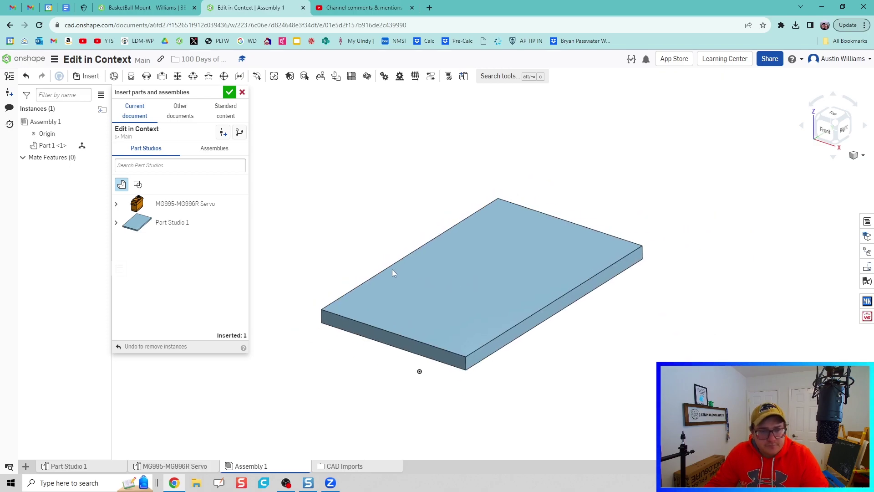
{"action": "left_click", "coordinate": [116, 203]}
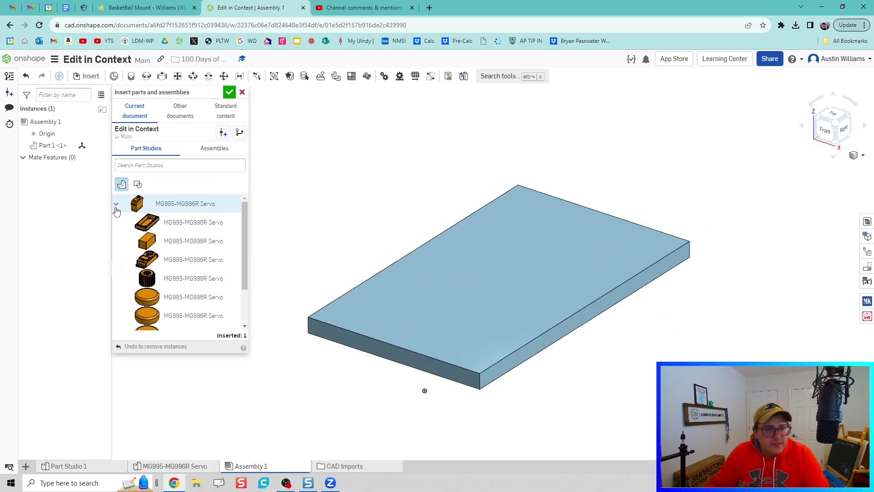
{"action": "scroll", "coordinate": [180, 267], "scroll_direction": "down", "scroll_amount": 1}
{"action": "scroll", "coordinate": [182, 255], "scroll_direction": "up", "scroll_amount": 1}
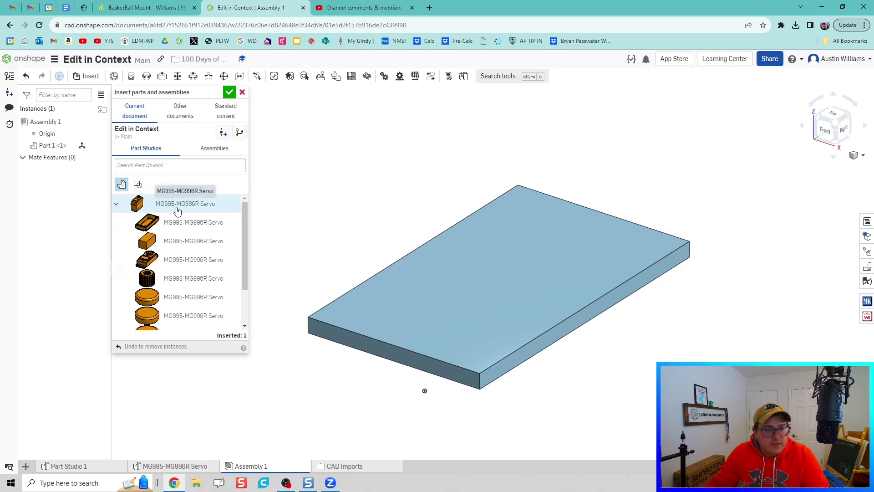
{"action": "scroll", "coordinate": [194, 255], "scroll_direction": "up", "scroll_amount": 2}
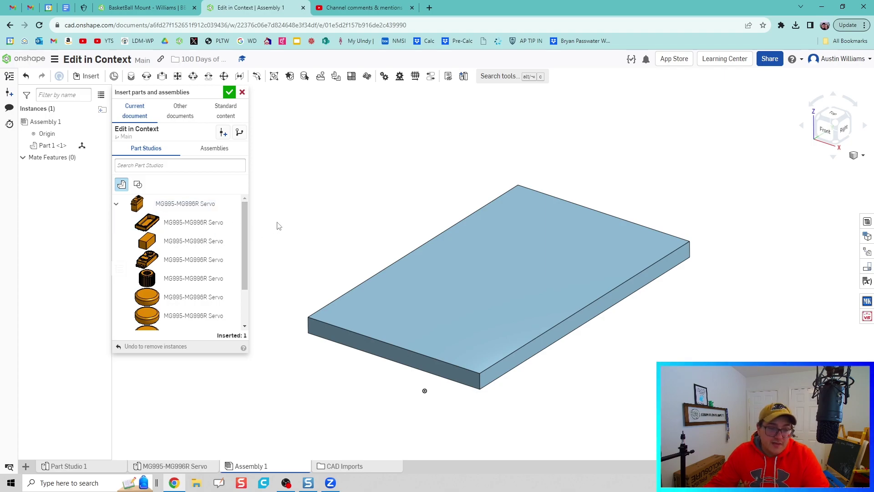
{"action": "left_click", "coordinate": [229, 93]}
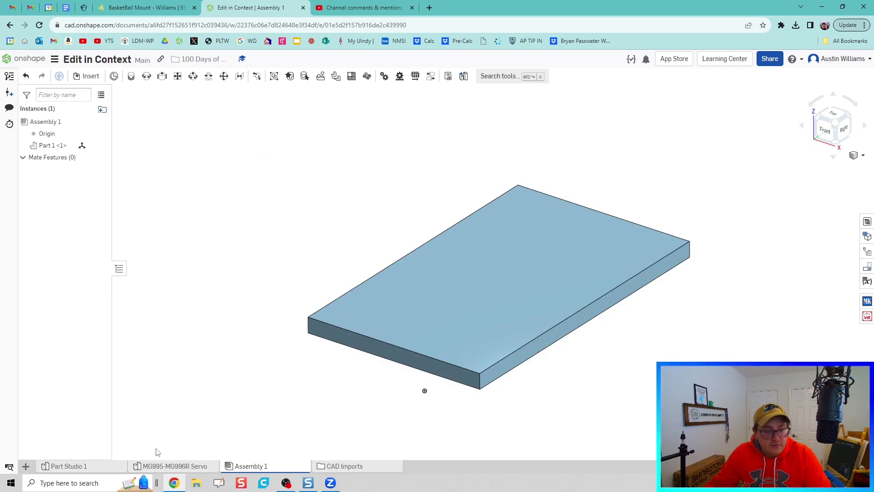
- Combine all eight bodies in the MG995-MG996R Servo part studio into one open composite part
{"action": "left_click", "coordinate": [164, 465]}
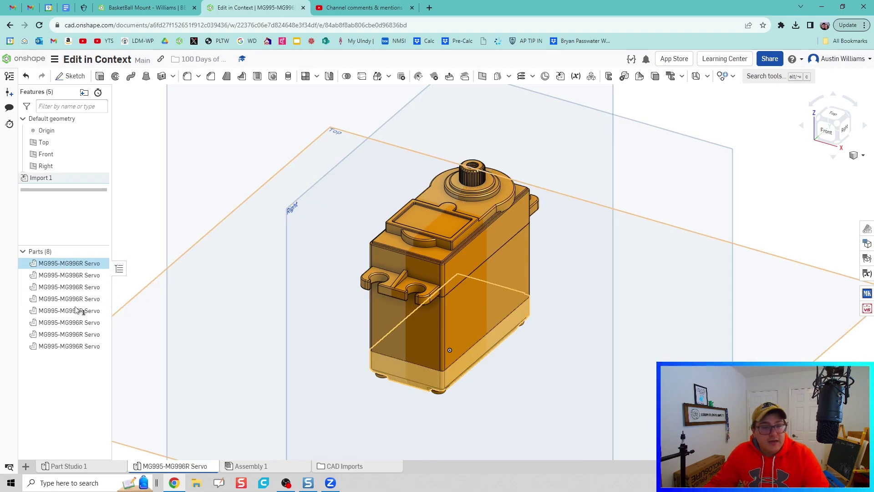
{"action": "left_click", "coordinate": [72, 347], "text": "shift"}
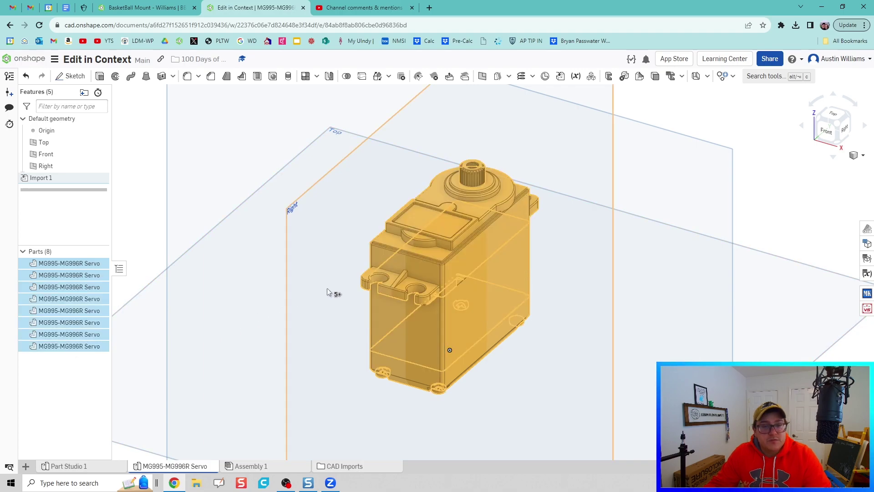
{"action": "left_click", "coordinate": [590, 77]}
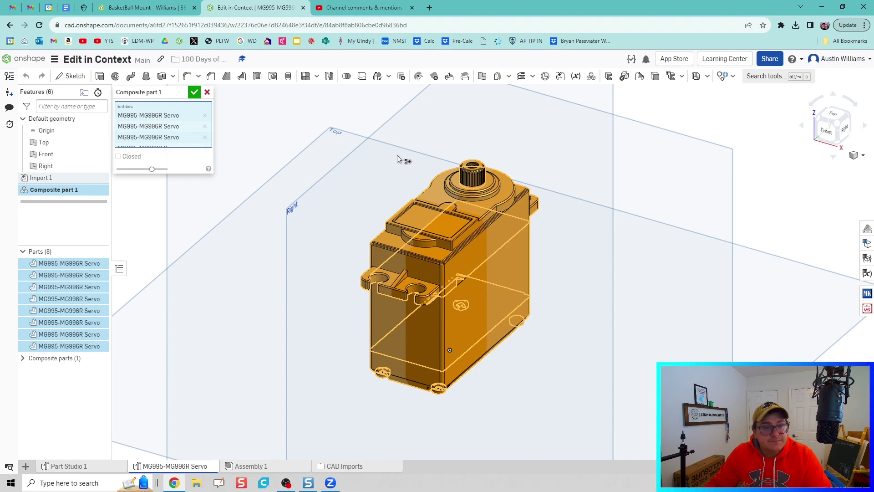
{"action": "left_click", "coordinate": [194, 93]}
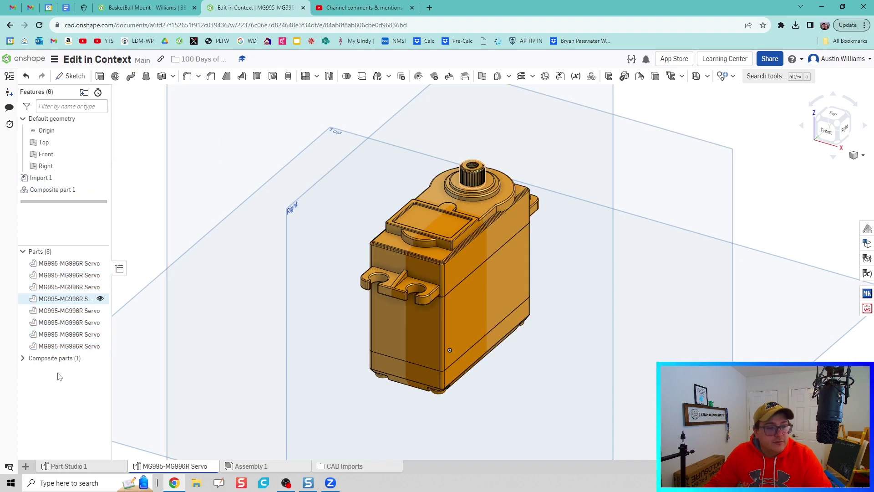
- Rename the composite part as Servo
{"action": "left_click", "coordinate": [52, 370]}
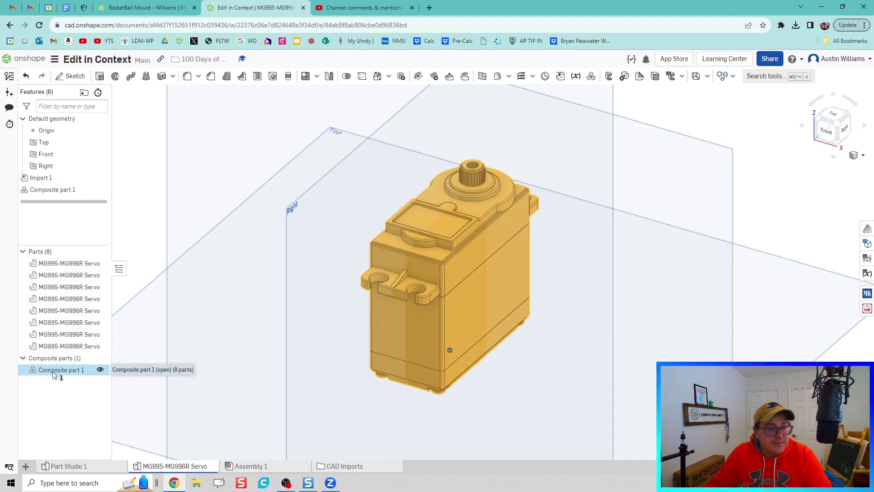
{"action": "right_click", "coordinate": [53, 371]}
{"action": "left_click", "coordinate": [108, 234]}
{"action": "type", "text": "Servo"}
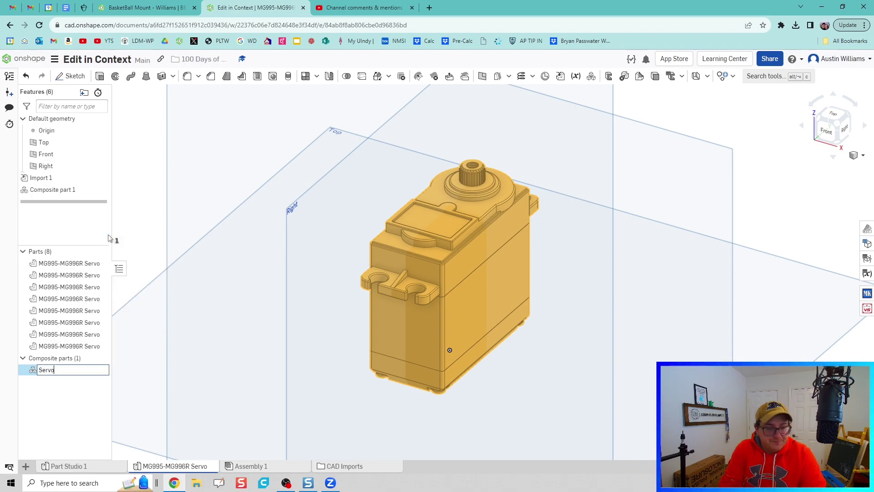
{"action": "key", "text": "Return"}
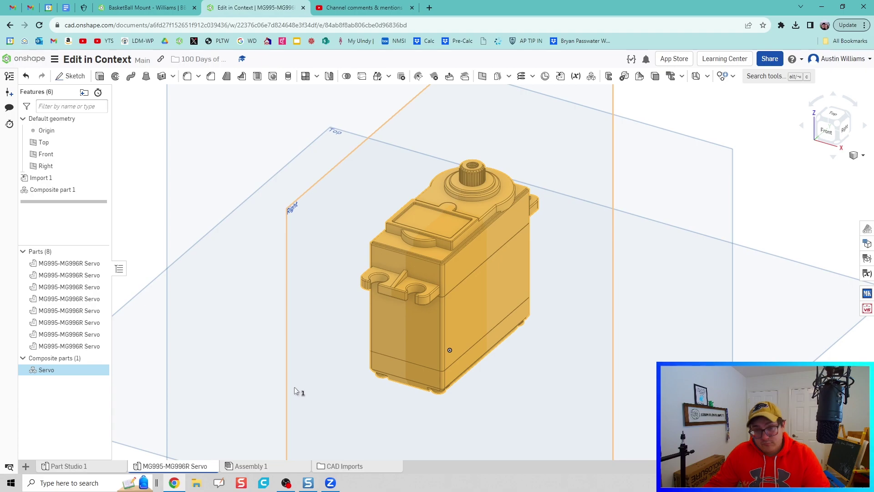
- Insert the Servo composite part into Assembly 1, placing it beside the plate
{"action": "left_click", "coordinate": [286, 466]}
{"action": "left_click", "coordinate": [91, 77]}
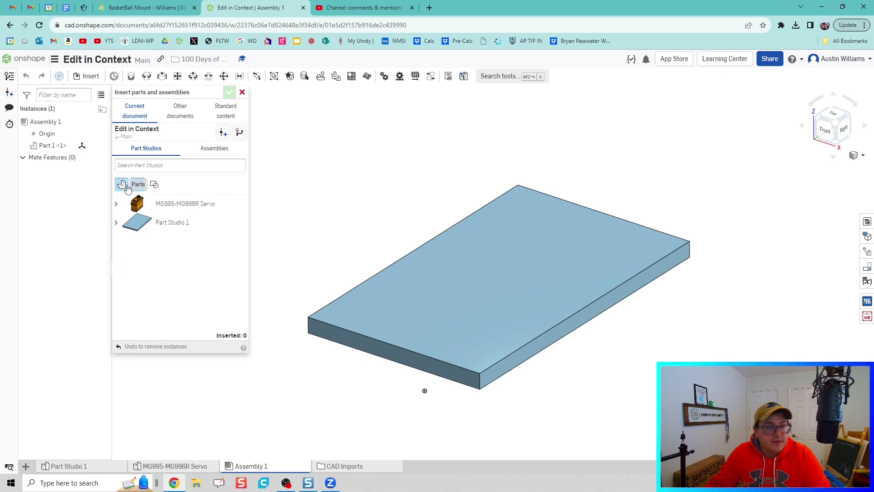
{"action": "left_click", "coordinate": [116, 204]}
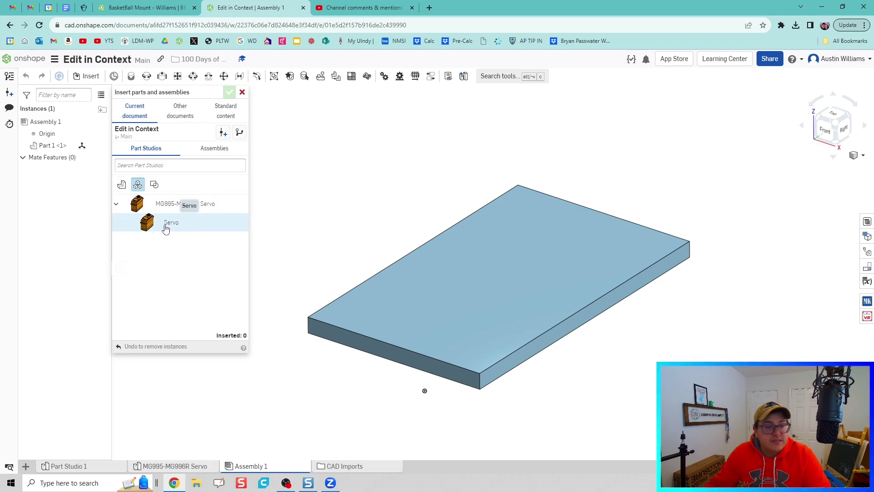
{"action": "left_click", "coordinate": [166, 229]}
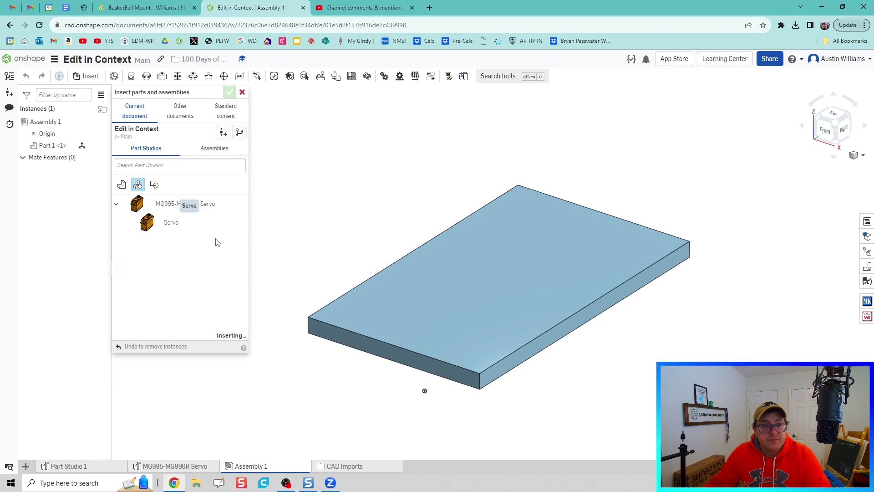
{"action": "left_click", "coordinate": [507, 211]}
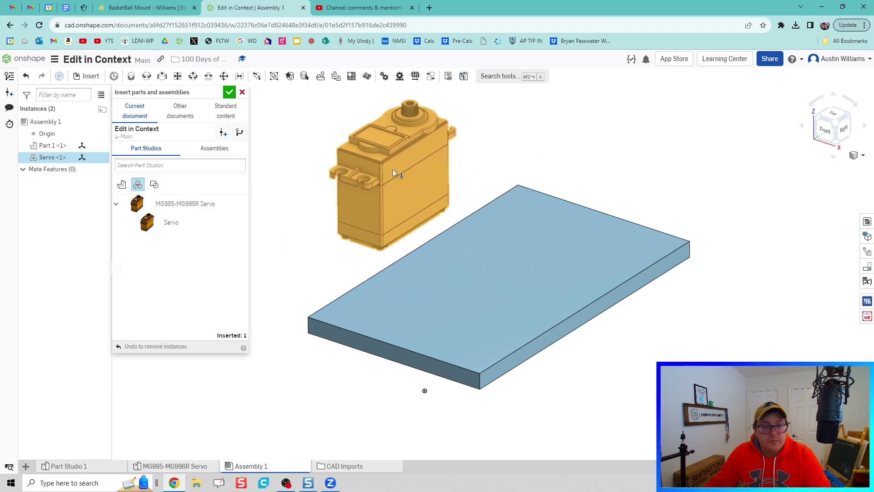
{"action": "left_click", "coordinate": [393, 169]}
{"action": "left_click", "coordinate": [230, 92]}
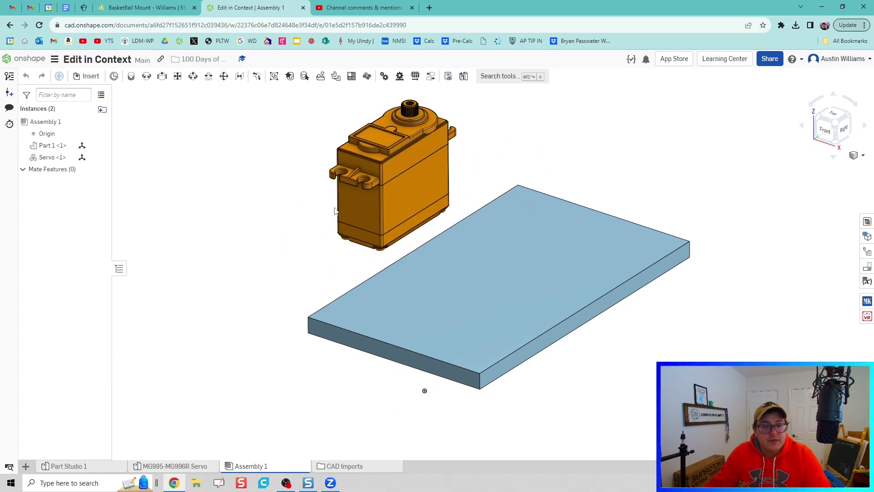
- Move the servo freely as a single component beside the plate
{"action": "left_click_drag", "start_coordinate": [411, 204], "coordinate": [335, 215]}
{"action": "left_click", "coordinate": [347, 190]}
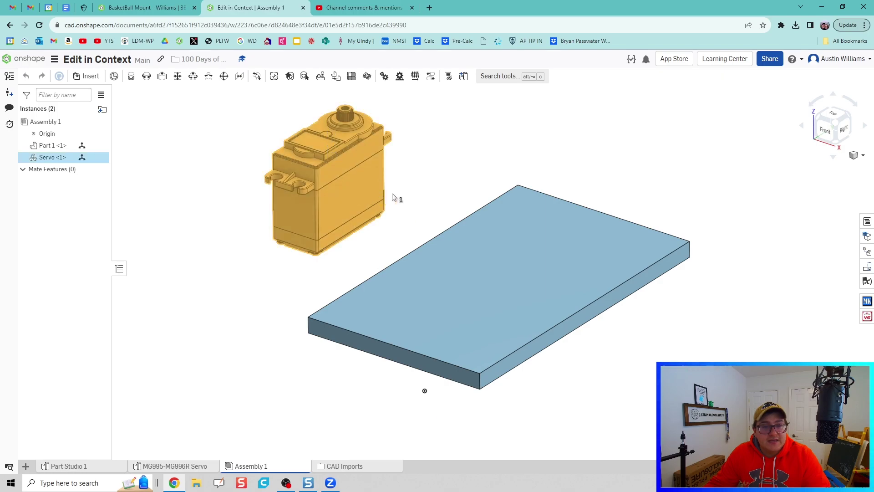
{"action": "left_click_drag", "start_coordinate": [392, 197], "coordinate": [332, 209]}
{"action": "left_click", "coordinate": [263, 216]}
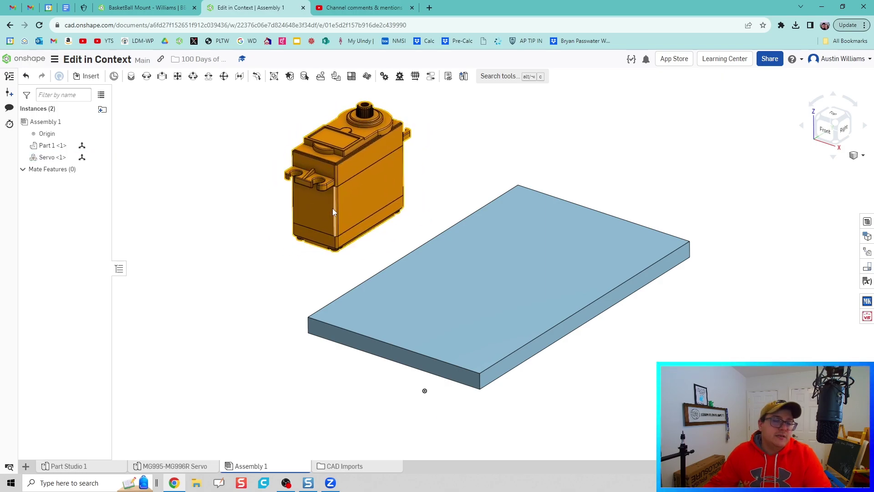
- Join the servo to the plate with a Fastened mate between the servo's bottom face and the centre of the plate's upper face
{"action": "right_click_drag", "start_coordinate": [302, 308], "coordinate": [349, 304]}
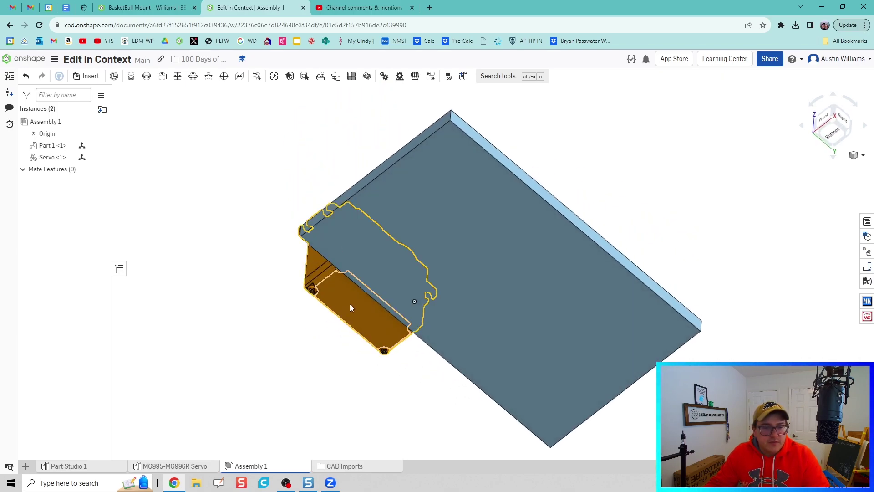
{"action": "left_click", "coordinate": [131, 76]}
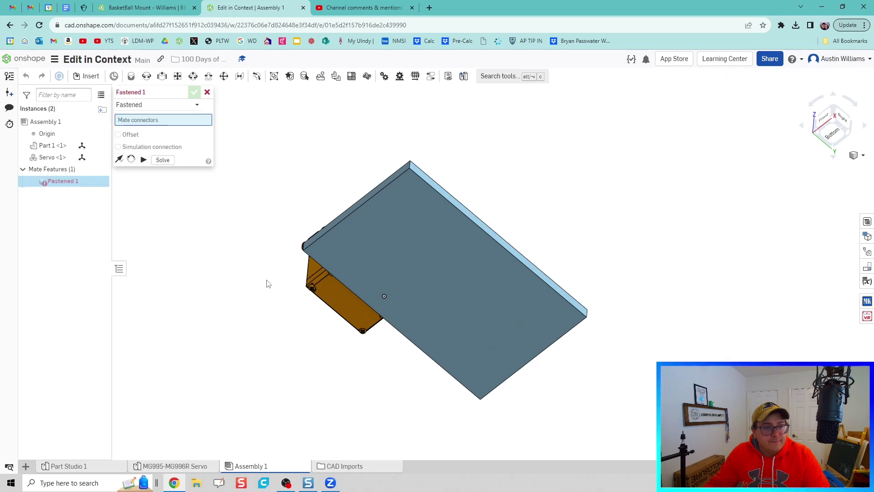
{"action": "scroll", "coordinate": [346, 310], "scroll_direction": "up", "scroll_amount": 5}
{"action": "left_click", "coordinate": [437, 332]}
{"action": "key", "text": "p"}
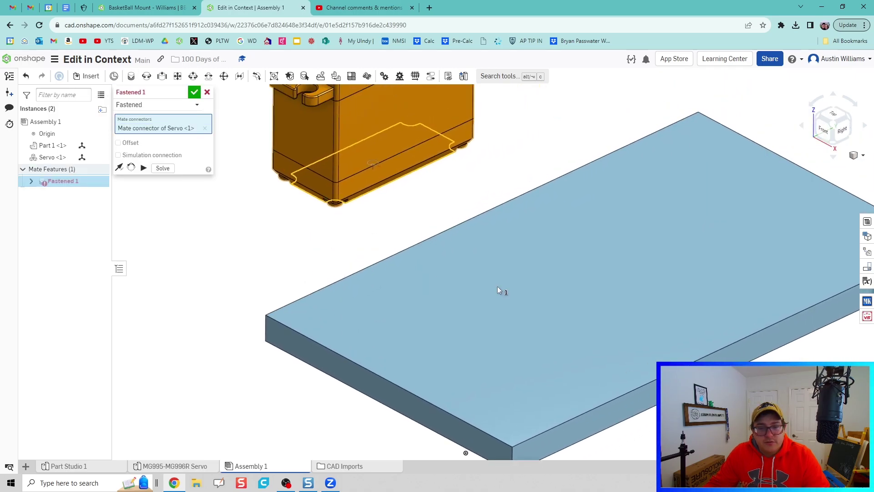
{"action": "left_click", "coordinate": [594, 284]}
{"action": "middle_click_drag", "start_coordinate": [606, 308], "coordinate": [425, 298]}
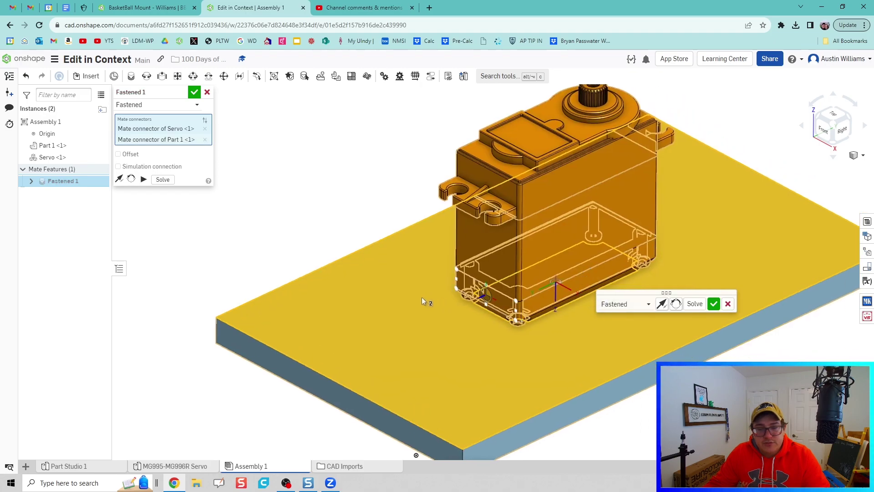
{"action": "left_click", "coordinate": [714, 304]}
{"action": "scroll", "coordinate": [260, 249], "scroll_direction": "up", "scroll_amount": 3}
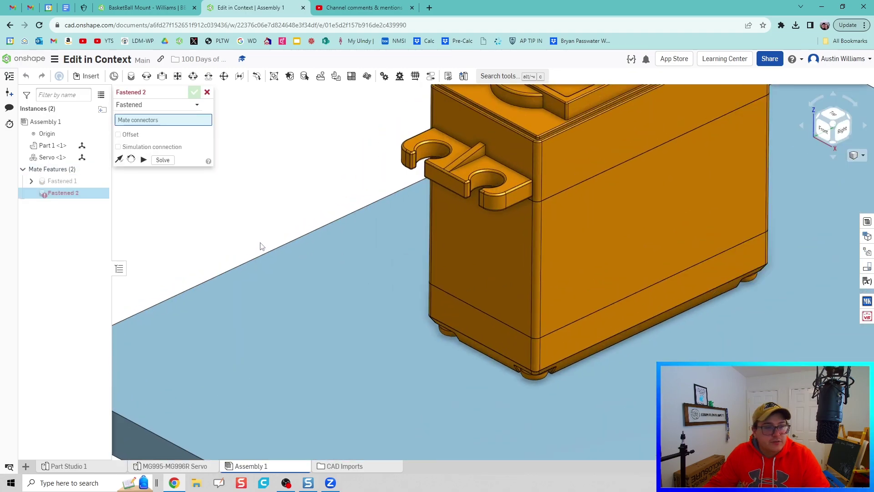
{"action": "scroll", "coordinate": [259, 248], "scroll_direction": "down", "scroll_amount": 5}
{"action": "left_click", "coordinate": [208, 92]}
- Fix the plate (Part 1) in place in the assembly
{"action": "right_click", "coordinate": [64, 151]}
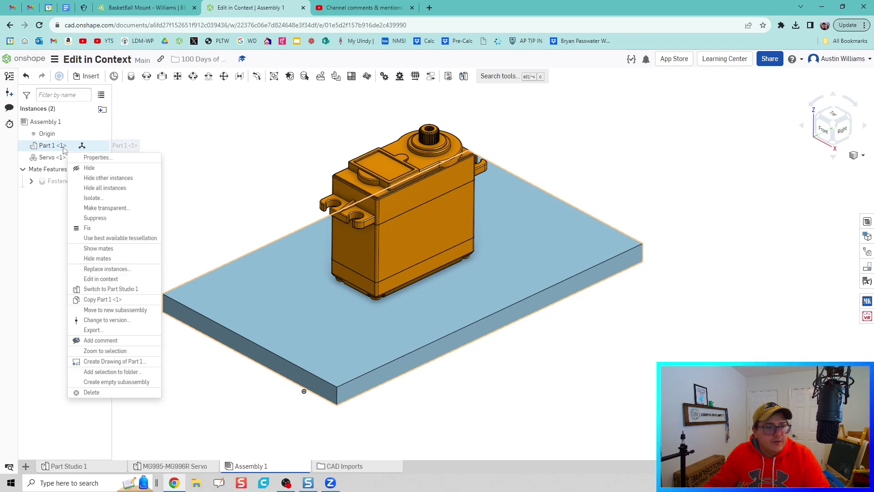
{"action": "left_click", "coordinate": [119, 228]}
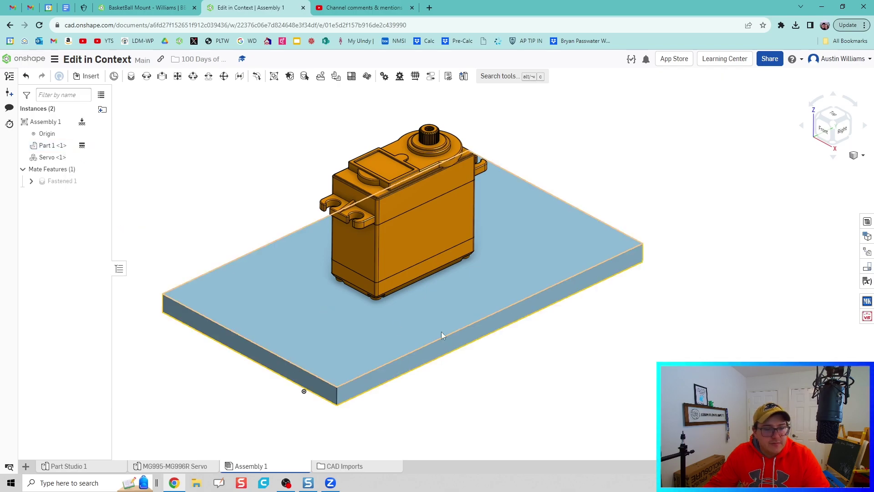
{"action": "middle_click_drag", "start_coordinate": [479, 369], "coordinate": [504, 361]}
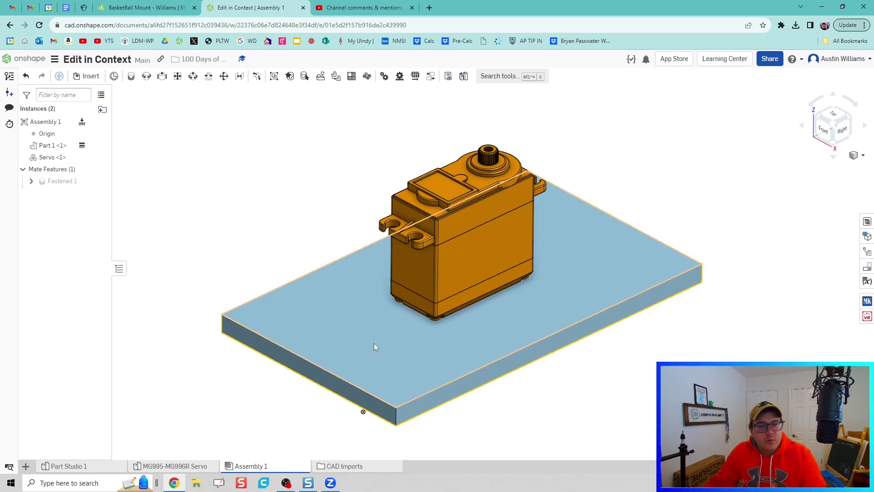
- Open the plate for editing in the context of Assembly 1, with the servo shown as a reference
{"action": "right_click", "coordinate": [345, 319]}
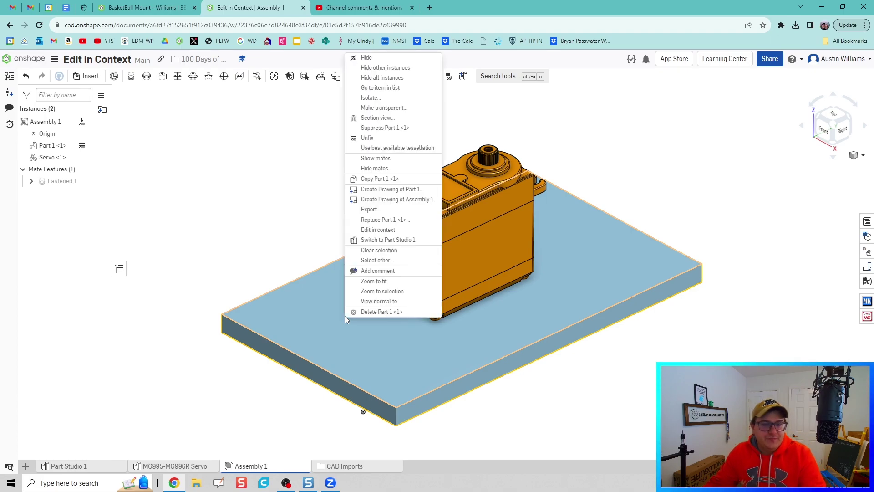
{"action": "left_click", "coordinate": [387, 239]}
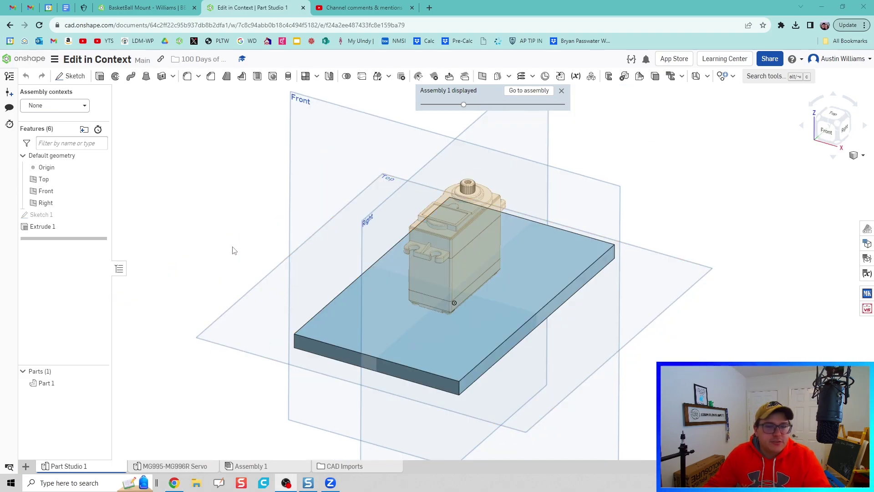
{"action": "scroll", "coordinate": [242, 275], "scroll_direction": "up", "scroll_amount": 3}
{"action": "scroll", "coordinate": [217, 260], "scroll_direction": "down", "scroll_amount": 3}
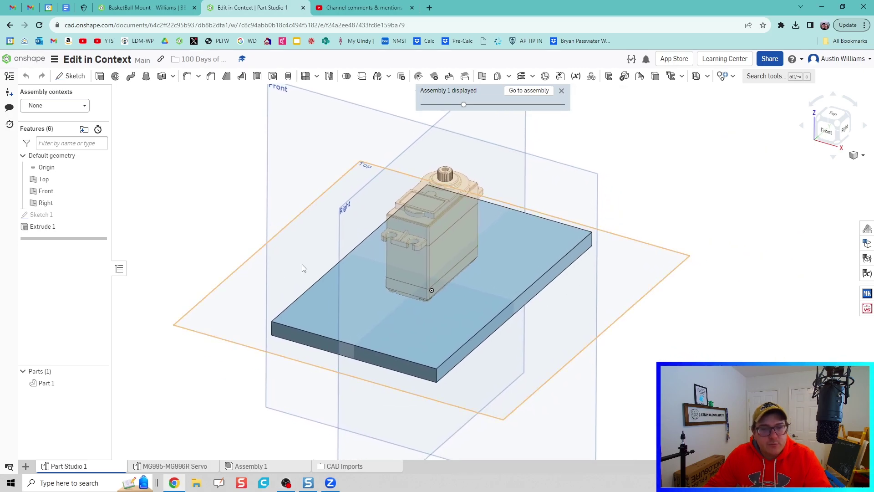
{"action": "scroll", "coordinate": [437, 254], "scroll_direction": "up", "scroll_amount": 2}
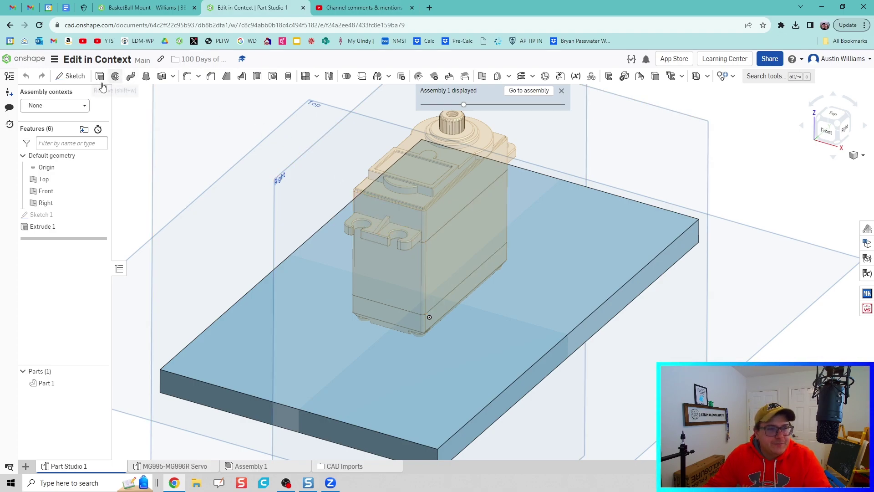
- Start a new sketch on the plate's upper face and view it straight on
{"action": "left_click", "coordinate": [77, 78]}
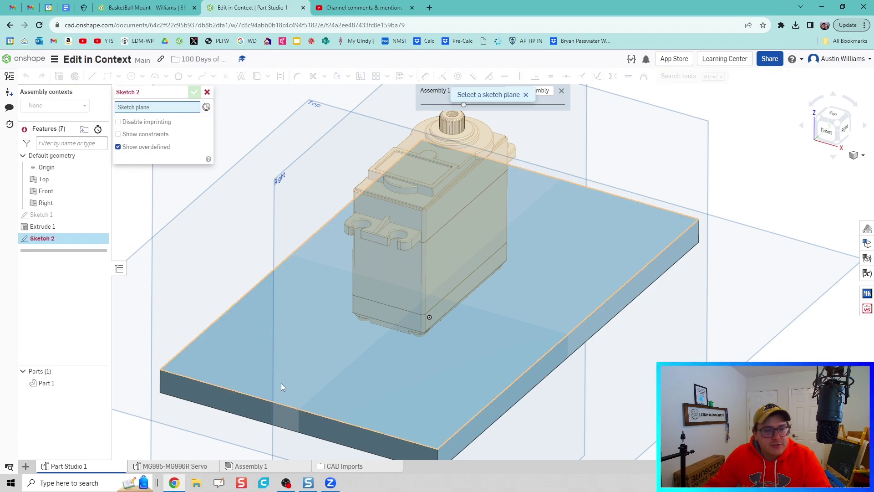
{"action": "left_click", "coordinate": [239, 370]}
{"action": "key", "text": "n"}
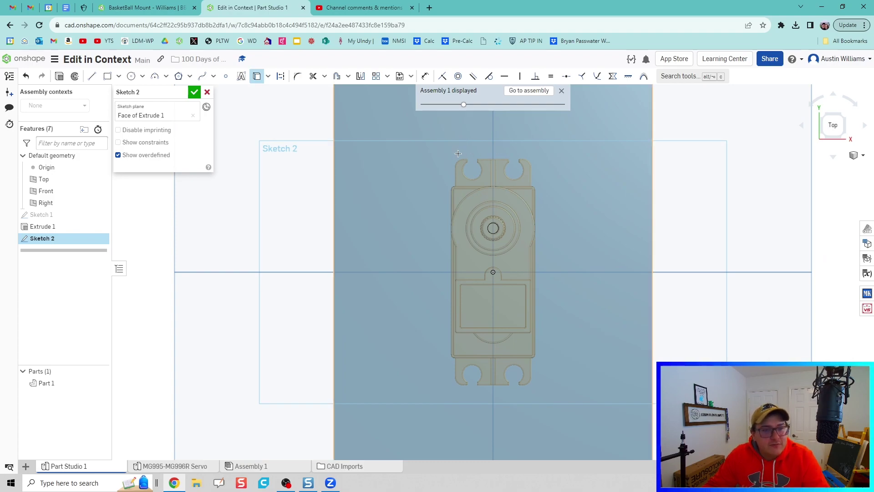
- Project the servo case's outer outline, including its straight sides and rounded corners, into the plate sketch with the Use tool
{"action": "scroll", "coordinate": [450, 186], "scroll_direction": "up", "scroll_amount": 5}
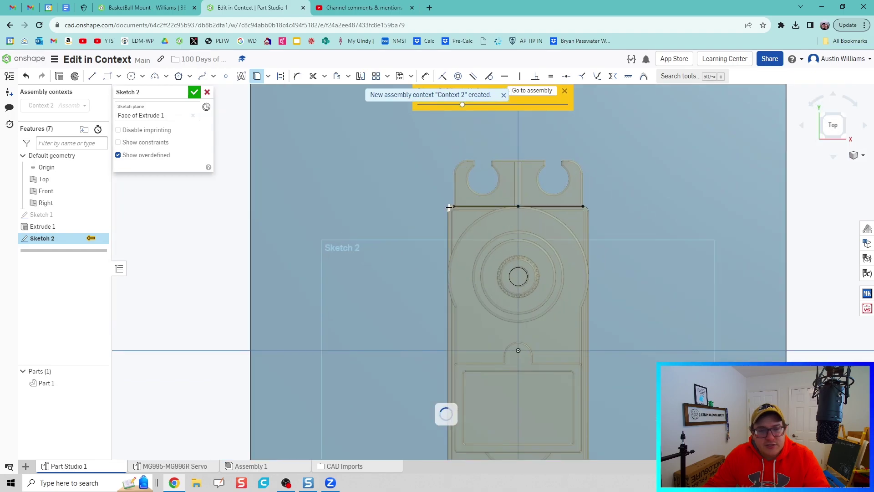
{"action": "scroll", "coordinate": [449, 206], "scroll_direction": "up", "scroll_amount": 5}
{"action": "scroll", "coordinate": [438, 226], "scroll_direction": "down", "scroll_amount": 4}
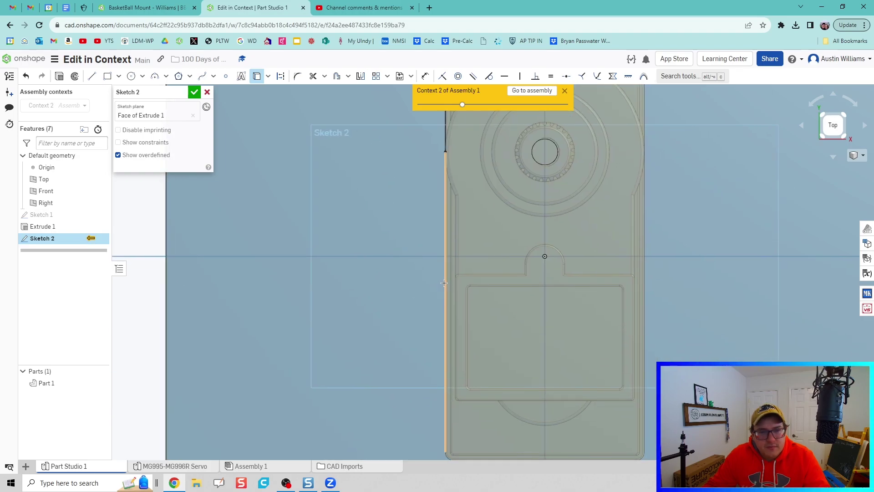
{"action": "scroll", "coordinate": [445, 285], "scroll_direction": "up", "scroll_amount": 3}
{"action": "scroll", "coordinate": [433, 314], "scroll_direction": "down", "scroll_amount": 6}
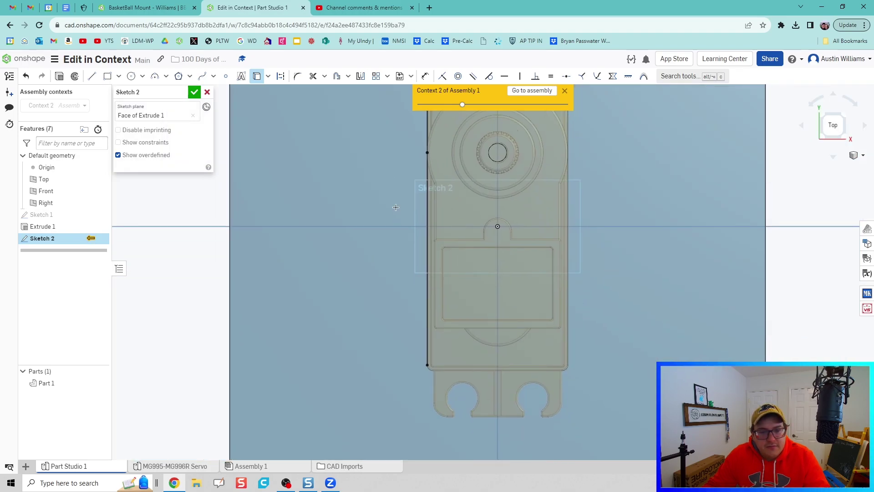
{"action": "scroll", "coordinate": [432, 314], "scroll_direction": "up", "scroll_amount": 3}
{"action": "left_click", "coordinate": [401, 263]}
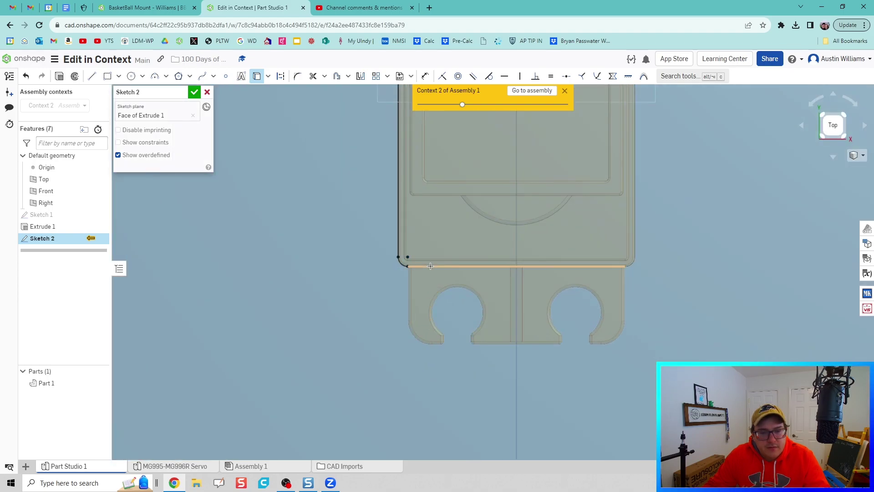
{"action": "left_click", "coordinate": [433, 269]}
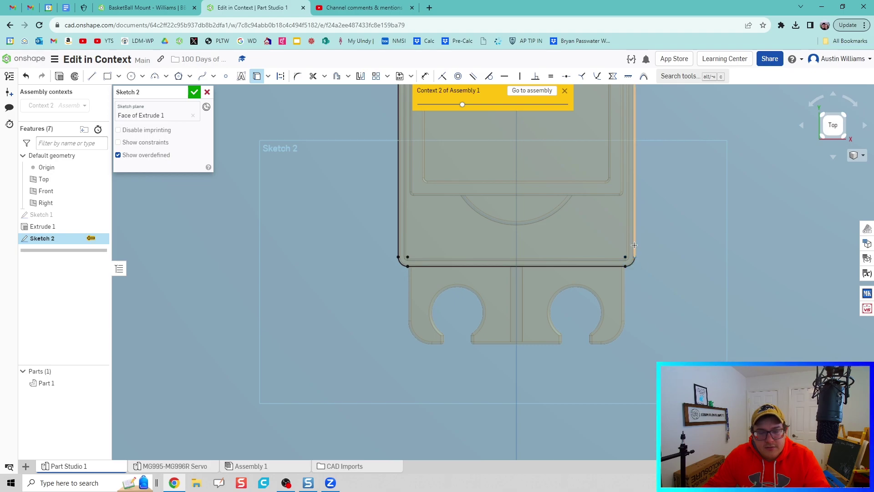
{"action": "middle_click_drag", "start_coordinate": [676, 160], "coordinate": [601, 221]}
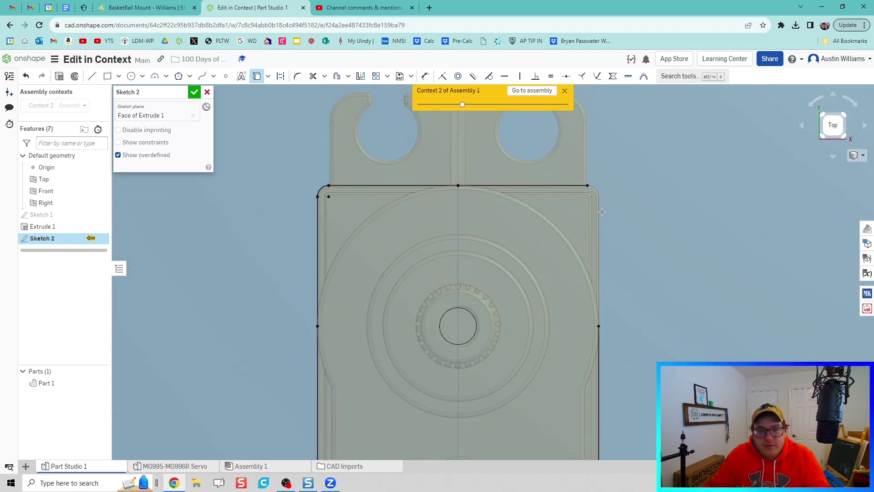
{"action": "left_click", "coordinate": [601, 220]}
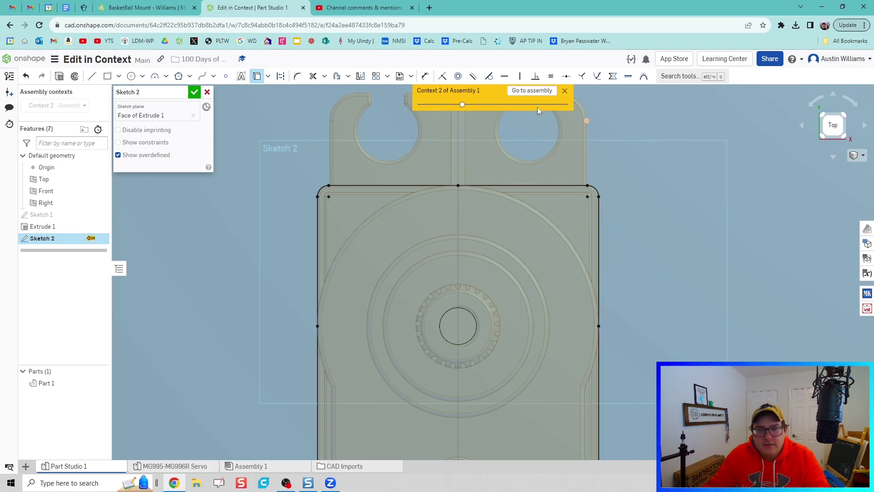
- Finish the sketch containing the projected servo case outline
{"action": "right_click_drag", "start_coordinate": [667, 268], "coordinate": [640, 237]}
{"action": "scroll", "coordinate": [633, 213], "scroll_direction": "down", "scroll_amount": 10}
{"action": "middle_click_drag", "start_coordinate": [640, 238], "coordinate": [612, 245]}
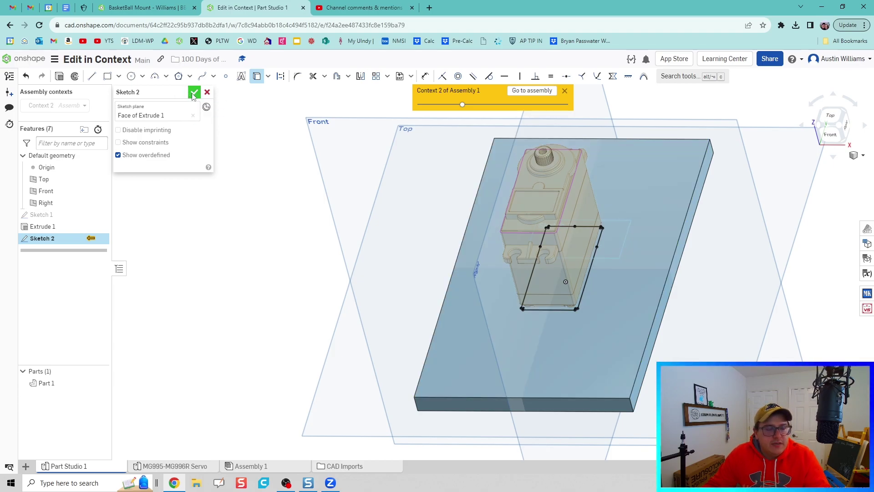
{"action": "left_click", "coordinate": [193, 93]}
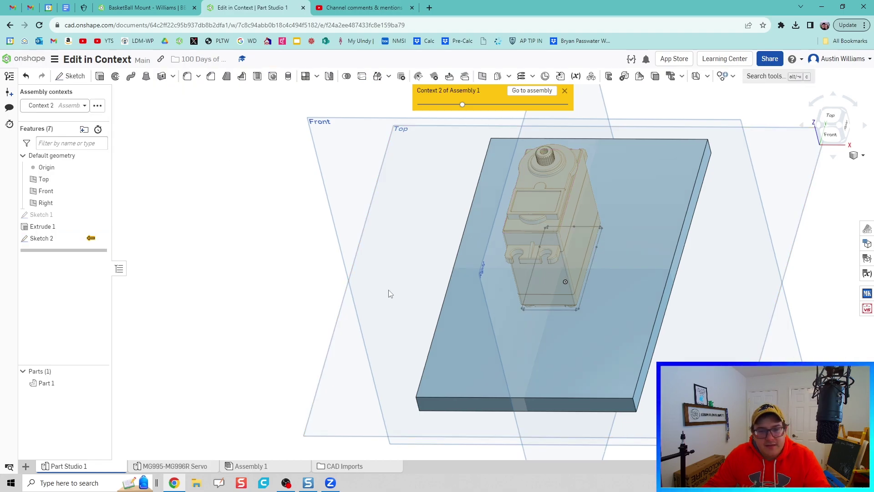
- Start an additive extrusion of the plate region surrounding the servo outline, merged with Part 1, using the Up to face end type
{"action": "key", "text": "shift+7"}
{"action": "key", "text": "shift+e"}
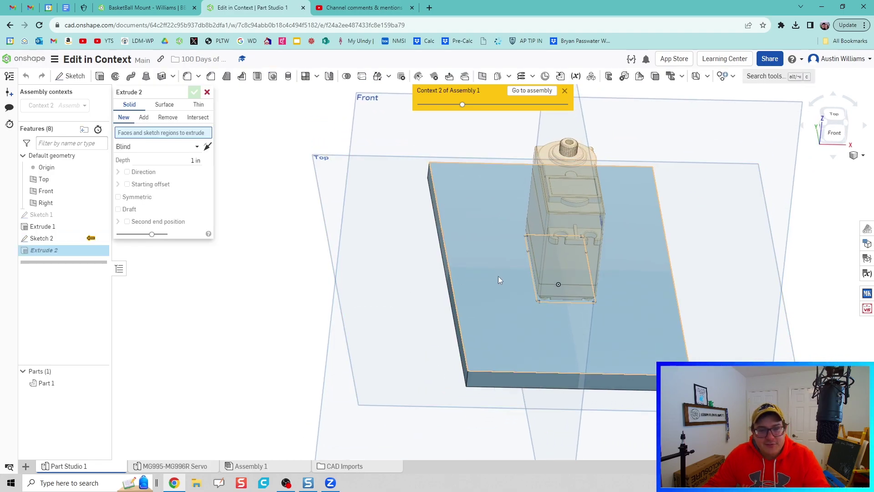
{"action": "left_click", "coordinate": [498, 276]}
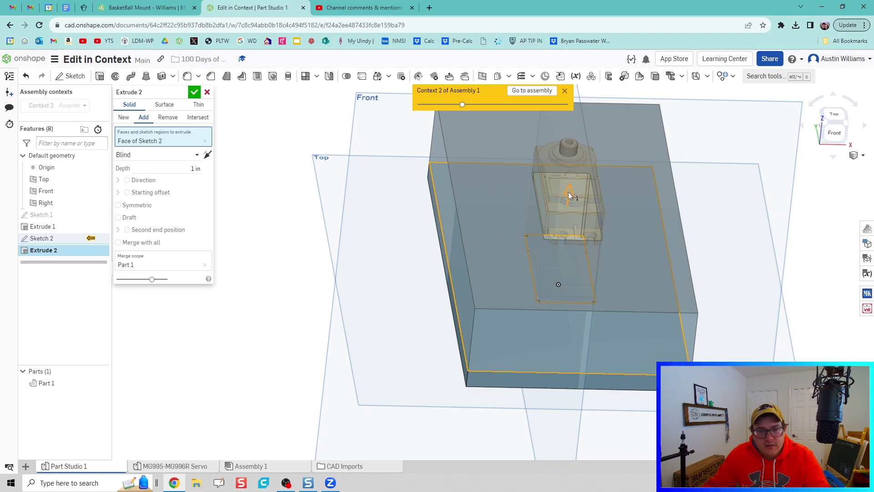
{"action": "left_click_drag", "start_coordinate": [569, 196], "coordinate": [608, 230]}
{"action": "key", "text": "shift+7"}
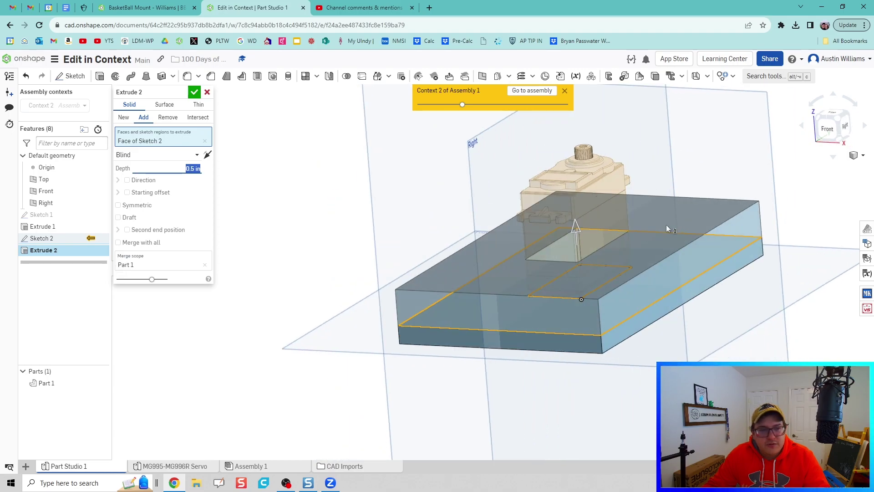
{"action": "left_click", "coordinate": [179, 155]}
{"action": "left_click", "coordinate": [157, 192]}
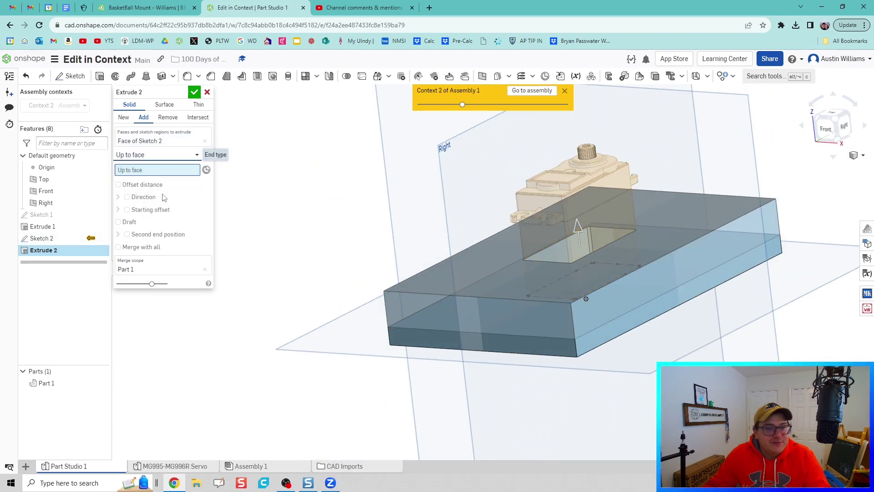
- End the extrusion at the underside of the servo's mounting tab and accept the feature
{"action": "key", "text": "shift+4"}
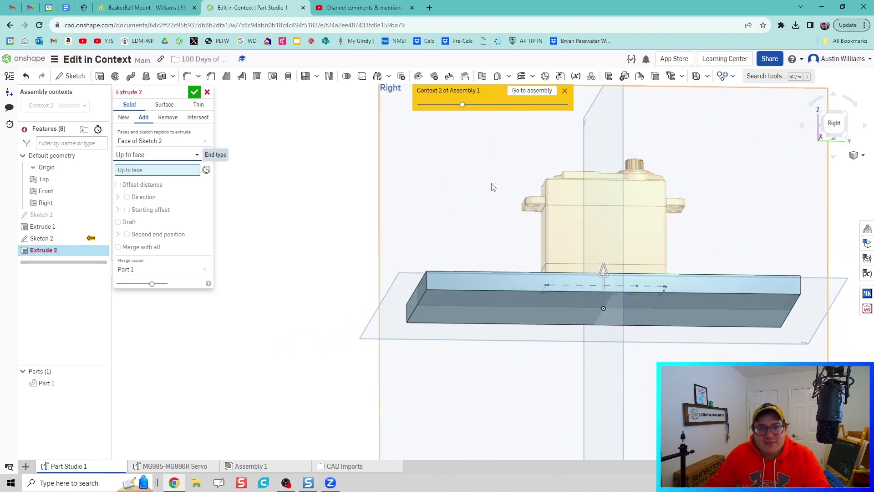
{"action": "right_click_drag", "start_coordinate": [455, 246], "coordinate": [443, 286]}
{"action": "scroll", "coordinate": [443, 285], "scroll_direction": "up", "scroll_amount": 10}
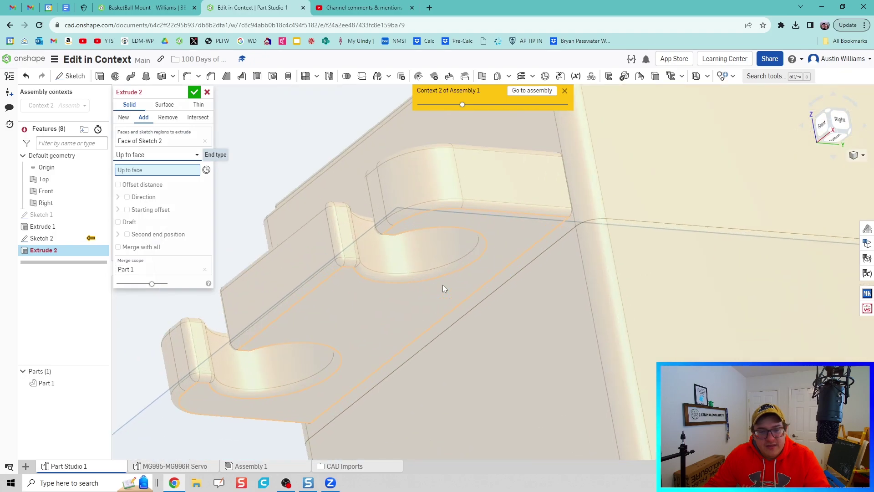
{"action": "left_click", "coordinate": [446, 291]}
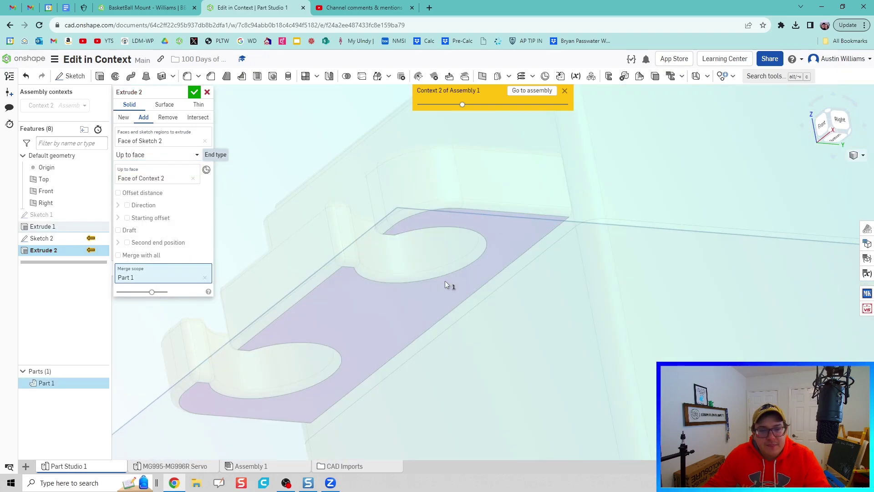
{"action": "scroll", "coordinate": [434, 263], "scroll_direction": "down", "scroll_amount": 10}
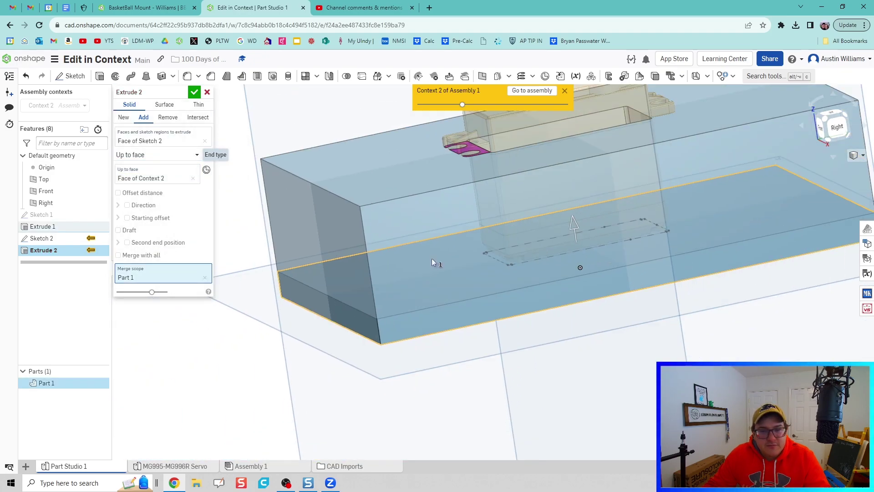
{"action": "right_click_drag", "start_coordinate": [431, 259], "coordinate": [478, 258]}
{"action": "middle_click_drag", "start_coordinate": [477, 257], "coordinate": [482, 336]}
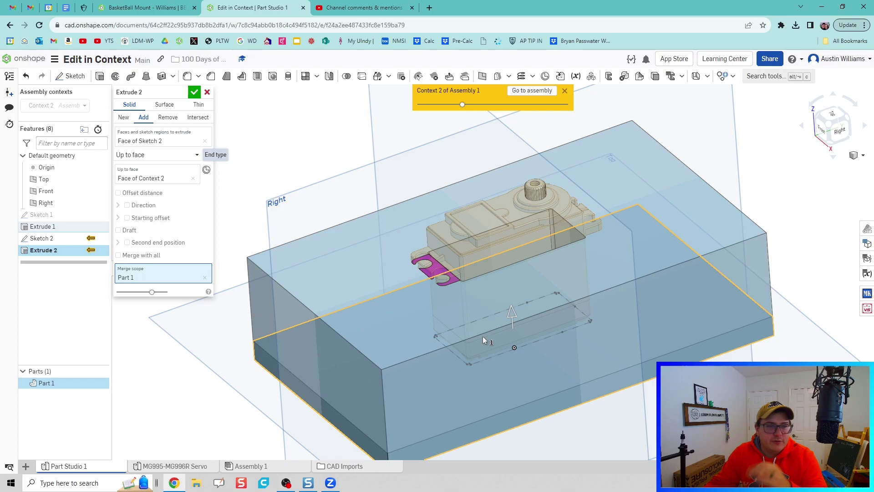
{"action": "left_click", "coordinate": [194, 93]}
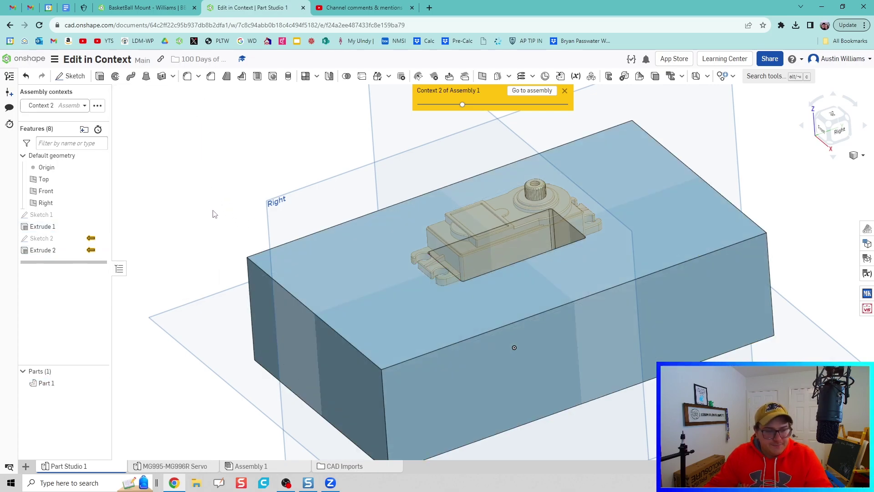
- Exit Context 2, return to Assembly 1 and examine how the servo sits in the thickened plate
{"action": "left_click", "coordinate": [566, 92]}
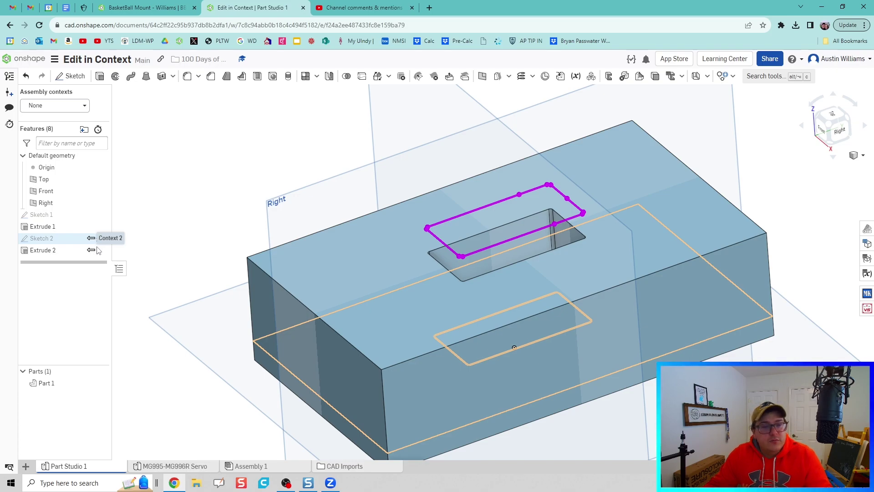
{"action": "left_click", "coordinate": [246, 466]}
{"action": "scroll", "coordinate": [307, 206], "scroll_direction": "up", "scroll_amount": 2}
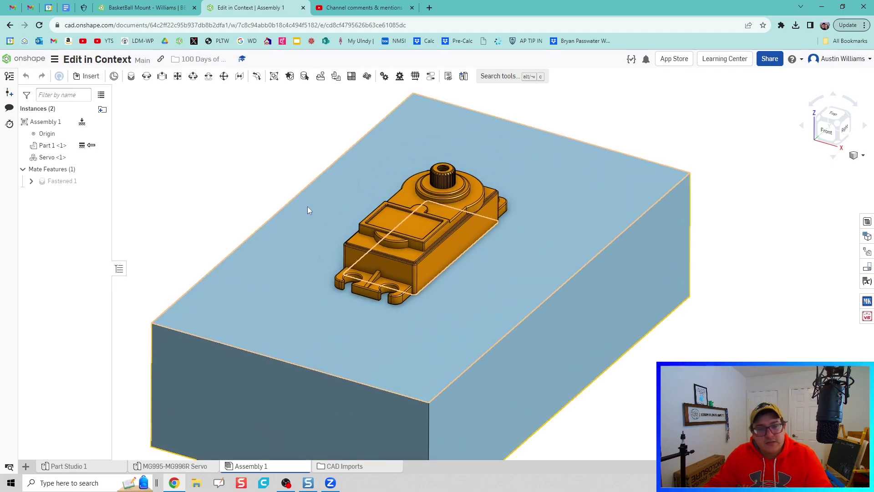
{"action": "scroll", "coordinate": [299, 206], "scroll_direction": "down", "scroll_amount": 1}
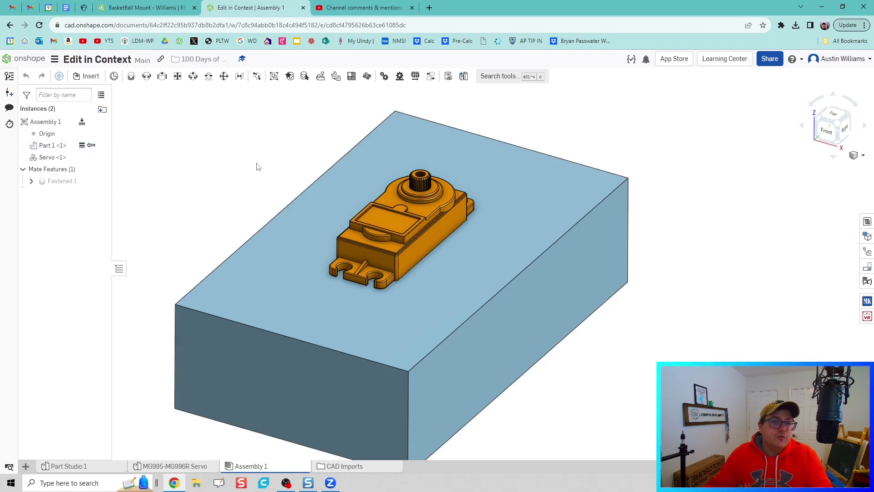
{"action": "scroll", "coordinate": [303, 169], "scroll_direction": "up", "scroll_amount": 3}
{"action": "scroll", "coordinate": [306, 167], "scroll_direction": "down", "scroll_amount": 1}
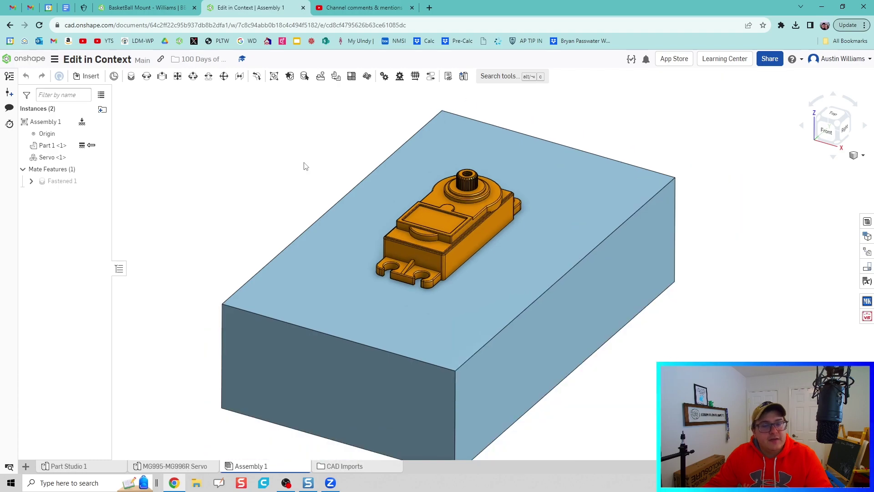
{"action": "middle_click_drag", "start_coordinate": [281, 220], "coordinate": [287, 210]}
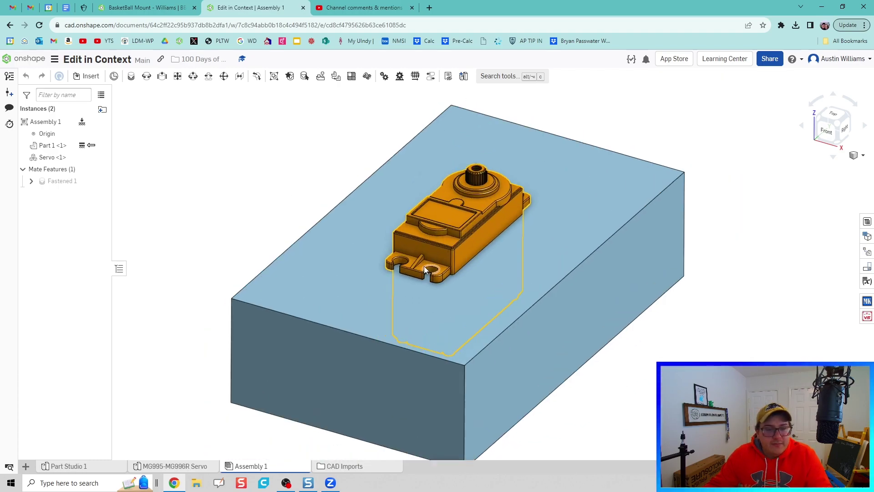
{"action": "scroll", "coordinate": [420, 264], "scroll_direction": "up", "scroll_amount": 3}
{"action": "scroll", "coordinate": [417, 264], "scroll_direction": "down", "scroll_amount": 2}
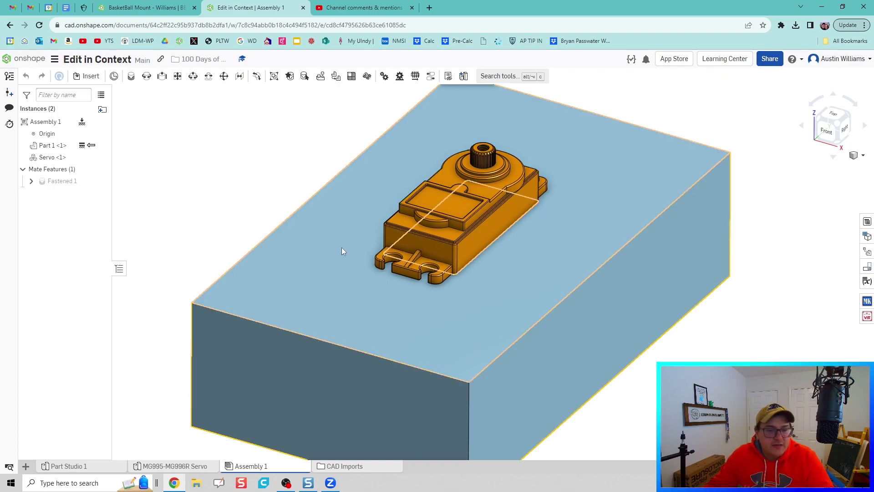
- Open the plate for editing from Assembly 1 in a newly created context
{"action": "right_click", "coordinate": [345, 289]}
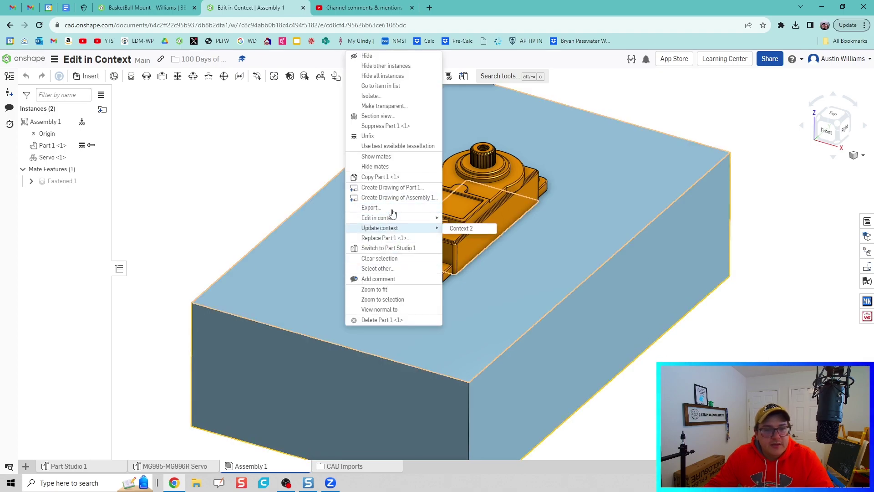
{"action": "mouse_move", "coordinate": [392, 218]}
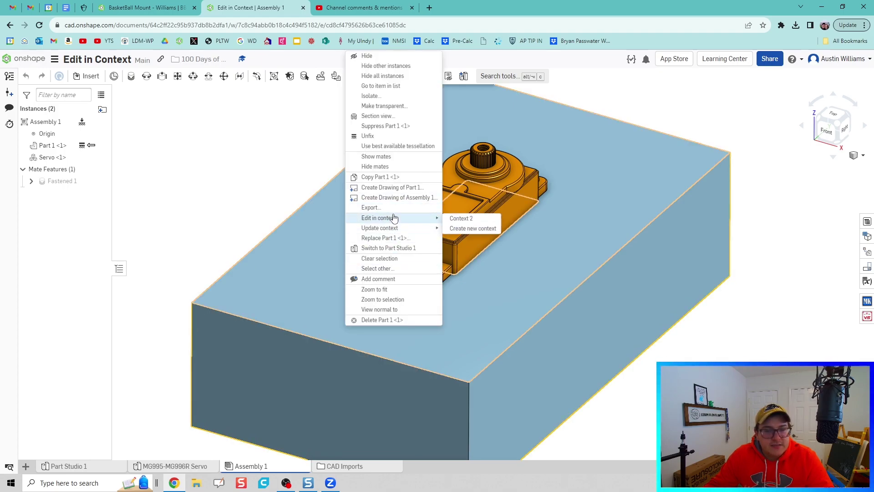
{"action": "left_click", "coordinate": [483, 232]}
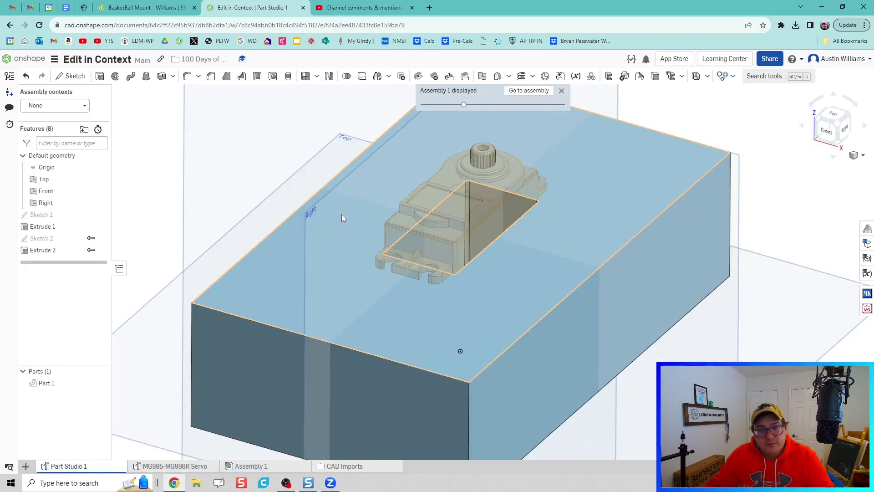
- Start a new sketch on the upper face of the thickened plate and view it straight on
{"action": "mouse_move", "coordinate": [326, 181]}
{"action": "right_mouse_down"}
{"action": "mouse_move", "coordinate": [334, 204]}
{"action": "mouse_move", "coordinate": [307, 233]}
{"action": "mouse_move", "coordinate": [316, 242]}
{"action": "mouse_move", "coordinate": [315, 272]}
{"action": "right_mouse_up"}
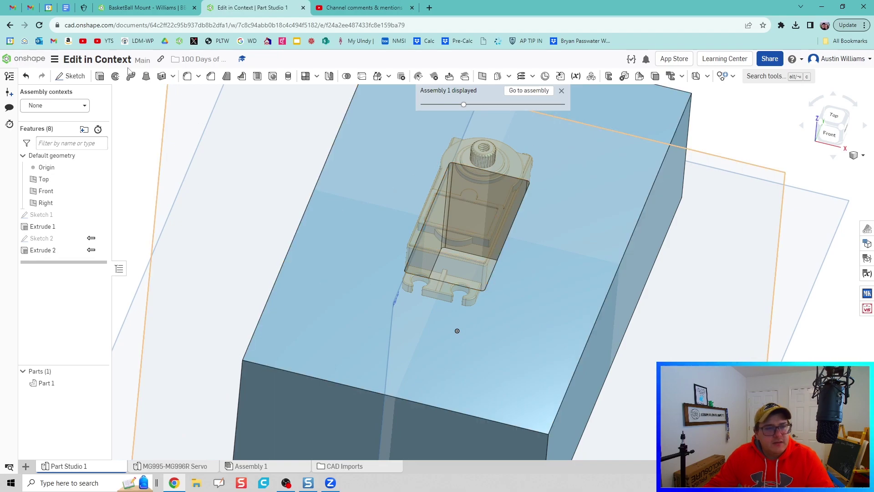
{"action": "left_click", "coordinate": [62, 78]}
{"action": "left_click", "coordinate": [370, 312]}
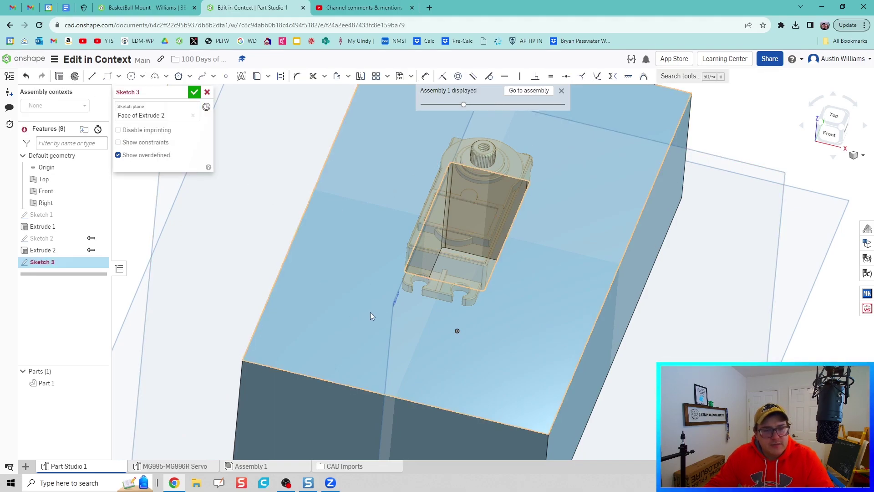
{"action": "right_click", "coordinate": [368, 313]}
{"action": "left_click", "coordinate": [414, 307]}
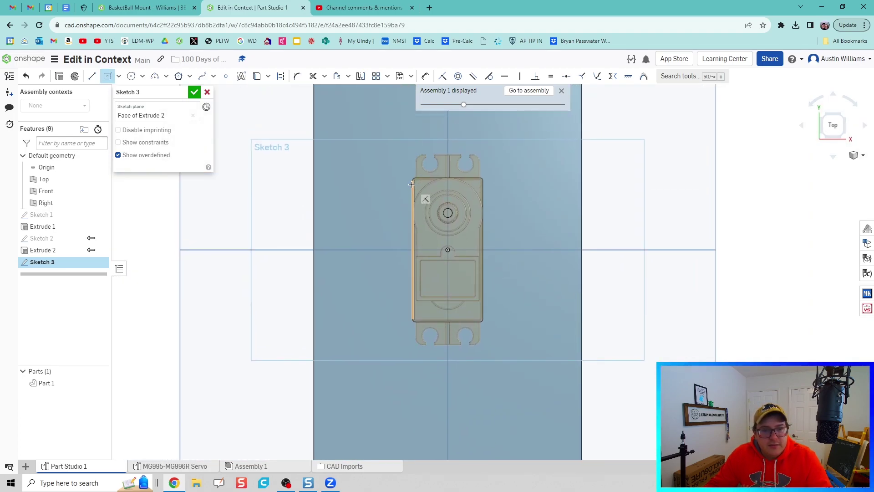
- Sketch a rectangle about 0.82 by 2.17 in, centred on the origin and enclosing the servo with its mounting tabs, and finish the sketch
{"action": "left_click", "coordinate": [412, 152]}
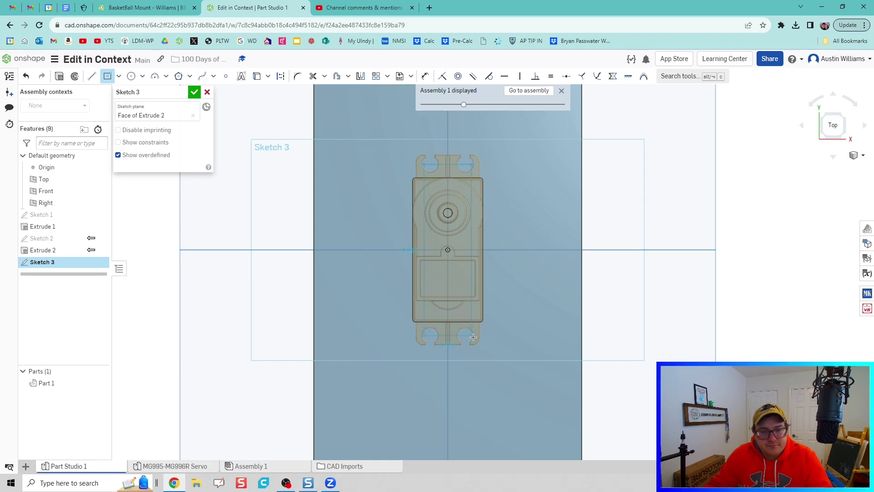
{"action": "scroll", "coordinate": [481, 347], "scroll_direction": "up", "scroll_amount": 5}
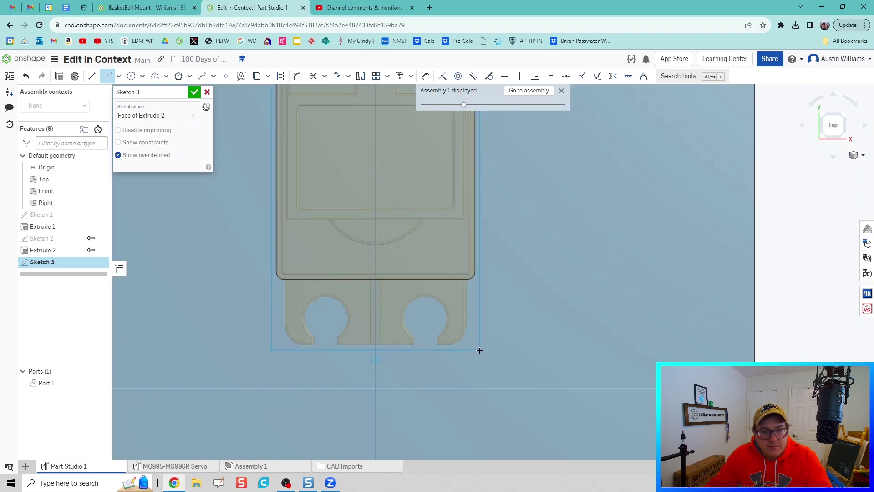
{"action": "left_click", "coordinate": [480, 350]}
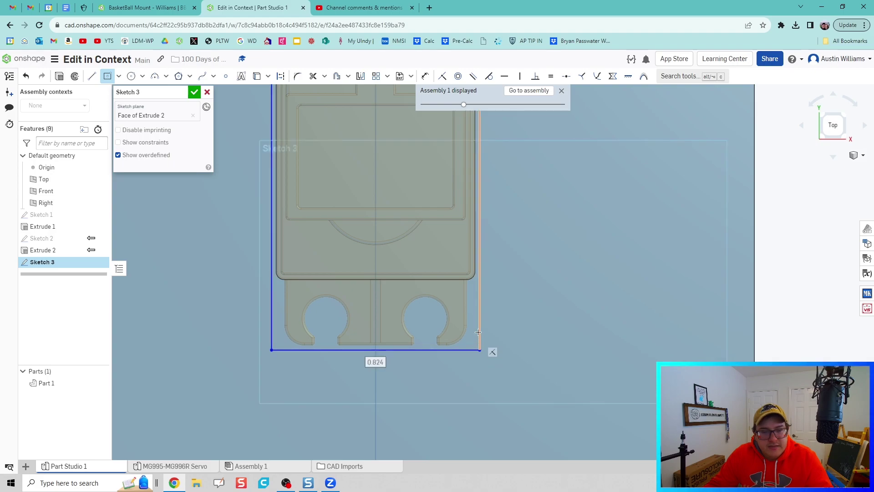
{"action": "scroll", "coordinate": [475, 318], "scroll_direction": "down", "scroll_amount": 3}
{"action": "scroll", "coordinate": [472, 279], "scroll_direction": "down", "scroll_amount": 3}
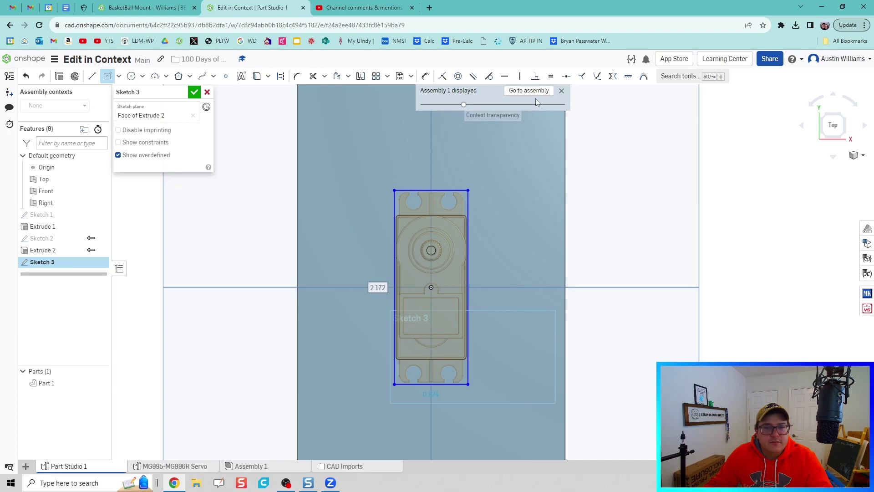
{"action": "right_click_drag", "start_coordinate": [455, 273], "coordinate": [287, 187]}
{"action": "left_click", "coordinate": [194, 93]}
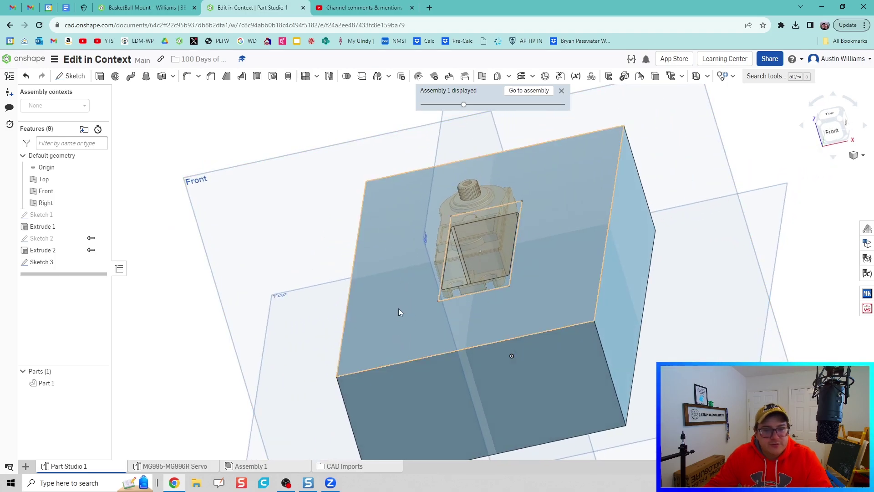
- Extrude the Sketch 3 region surrounding the rectangle as an Add, ending up to the servo's upper case face around the output shaft
{"action": "key", "text": "shift+e"}
{"action": "left_click", "coordinate": [398, 327]}
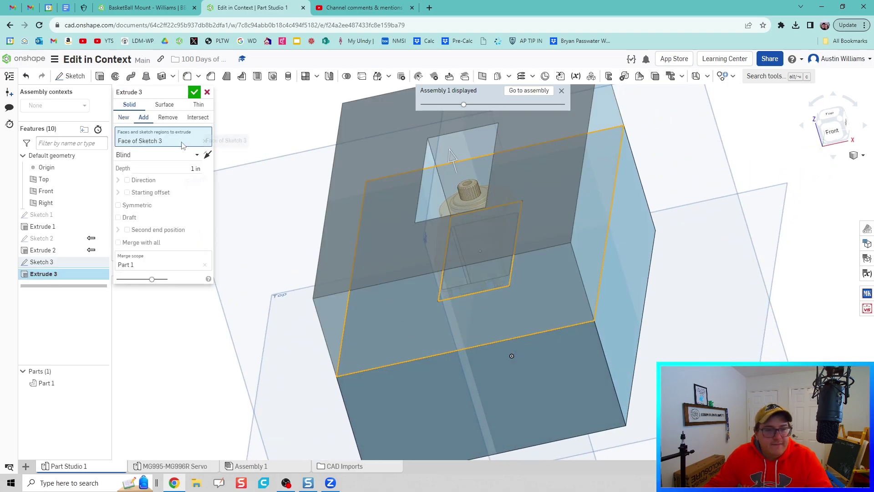
{"action": "left_click", "coordinate": [180, 155]}
{"action": "left_click", "coordinate": [179, 191]}
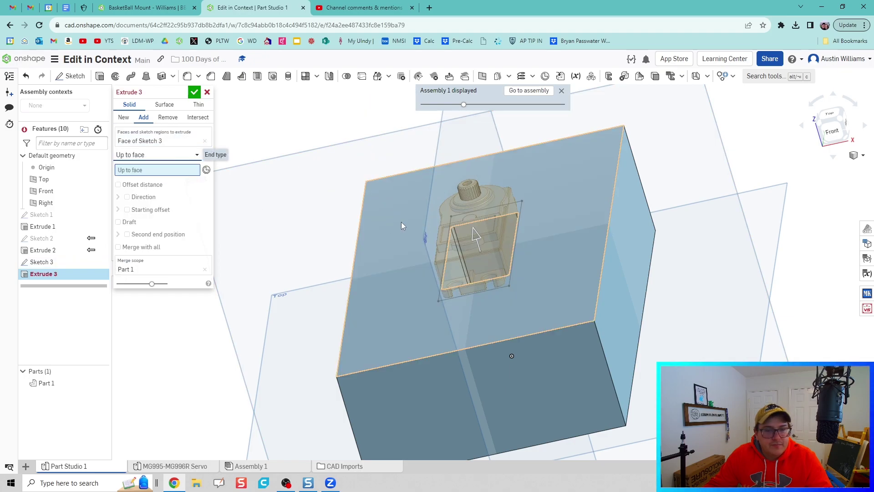
{"action": "scroll", "coordinate": [474, 211], "scroll_direction": "up", "scroll_amount": 10}
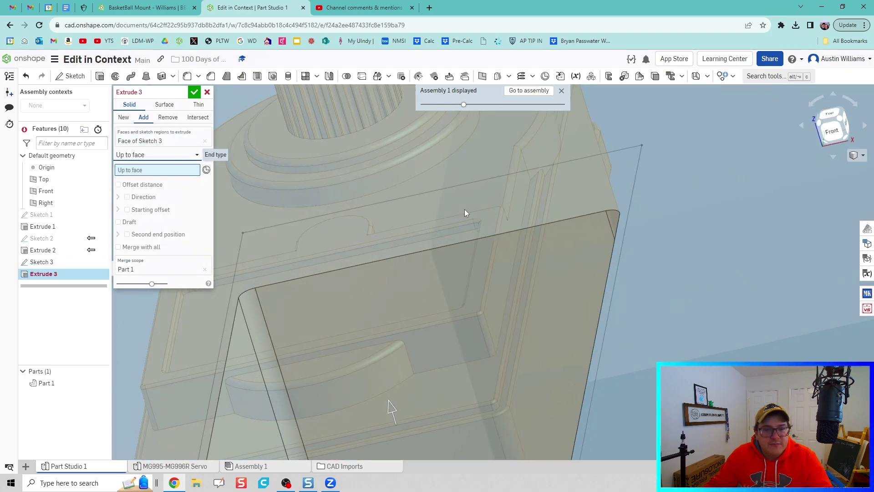
{"action": "right_click_drag", "start_coordinate": [465, 213], "coordinate": [460, 207]}
{"action": "left_click", "coordinate": [409, 151]}
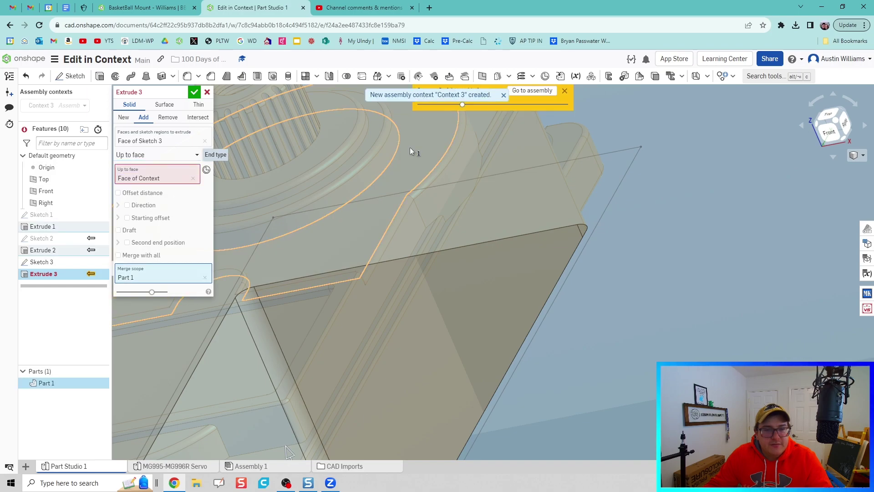
{"action": "scroll", "coordinate": [411, 148], "scroll_direction": "down", "scroll_amount": 5}
{"action": "scroll", "coordinate": [411, 149], "scroll_direction": "up", "scroll_amount": 3}
{"action": "scroll", "coordinate": [411, 149], "scroll_direction": "down", "scroll_amount": 6}
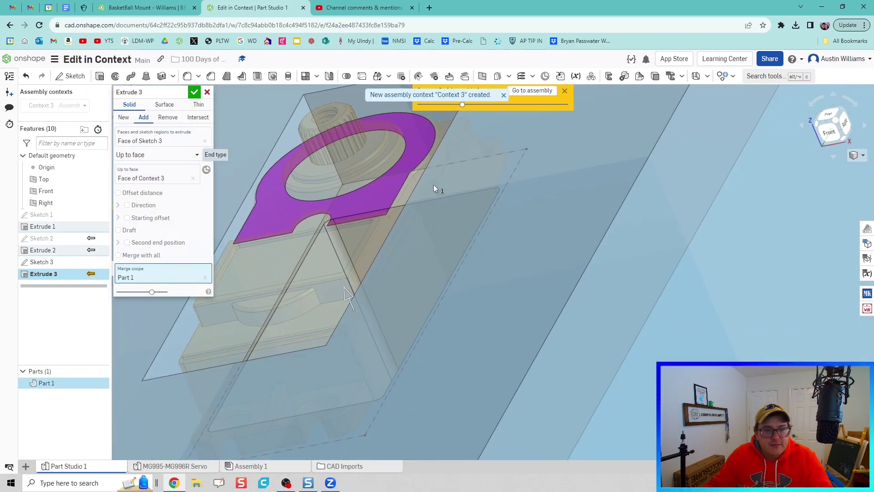
{"action": "middle_click_drag", "start_coordinate": [433, 188], "coordinate": [497, 215]}
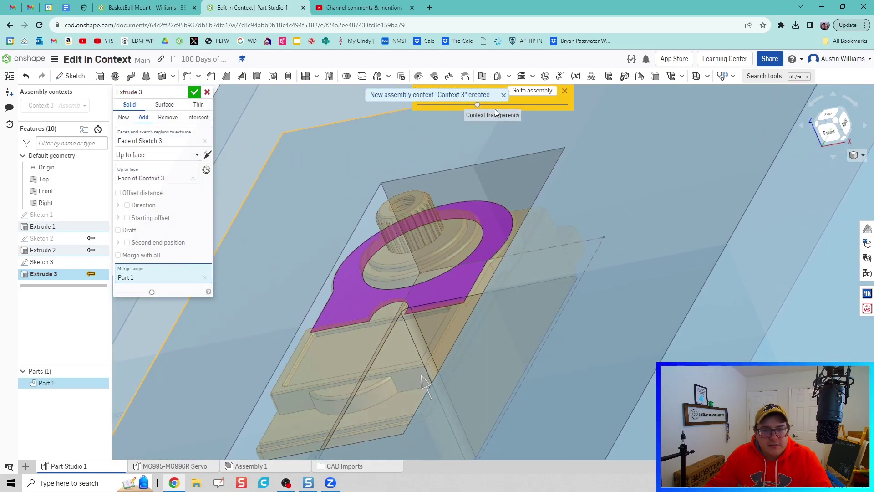
- Try different context transparency levels and leave the servo slightly more opaque than at the middle setting
{"action": "left_click_drag", "start_coordinate": [495, 110], "coordinate": [591, 108]}
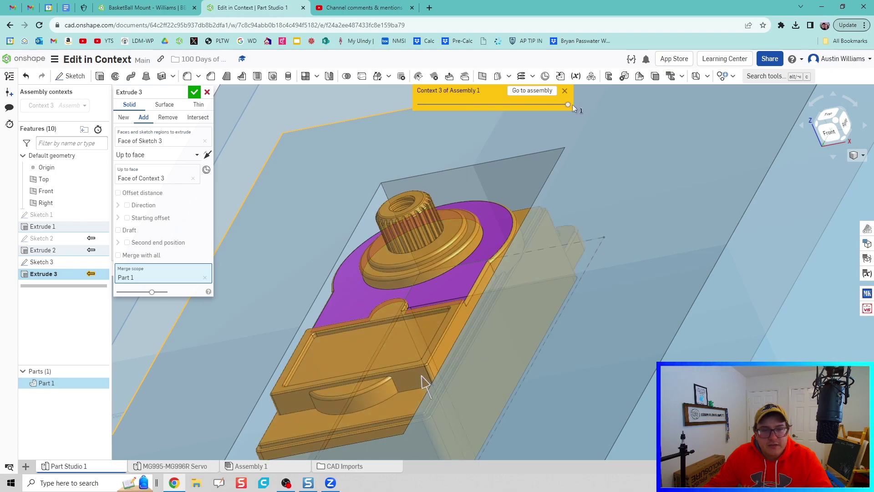
{"action": "left_click_drag", "start_coordinate": [504, 105], "coordinate": [462, 108]}
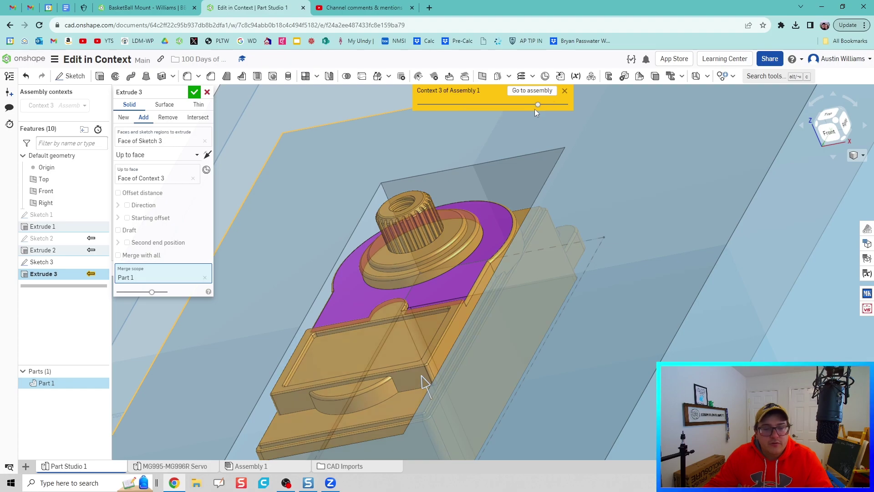
{"action": "left_click_drag", "start_coordinate": [534, 108], "coordinate": [576, 106]}
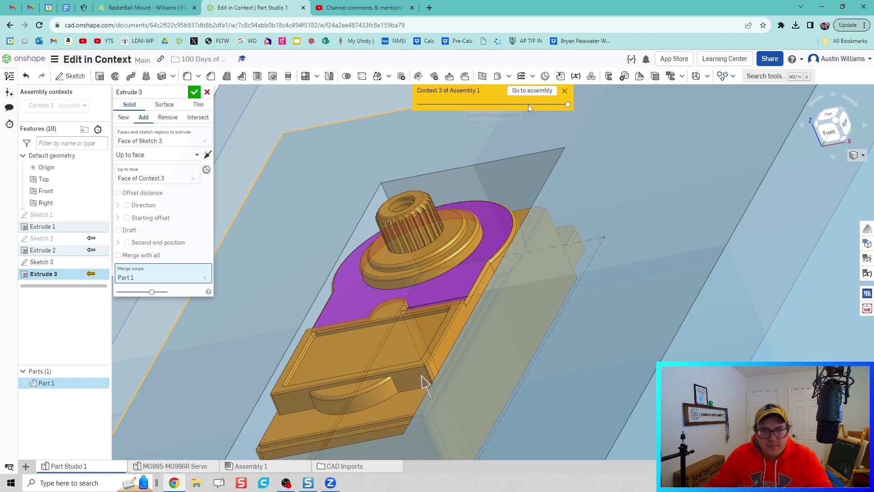
{"action": "left_click", "coordinate": [506, 104]}
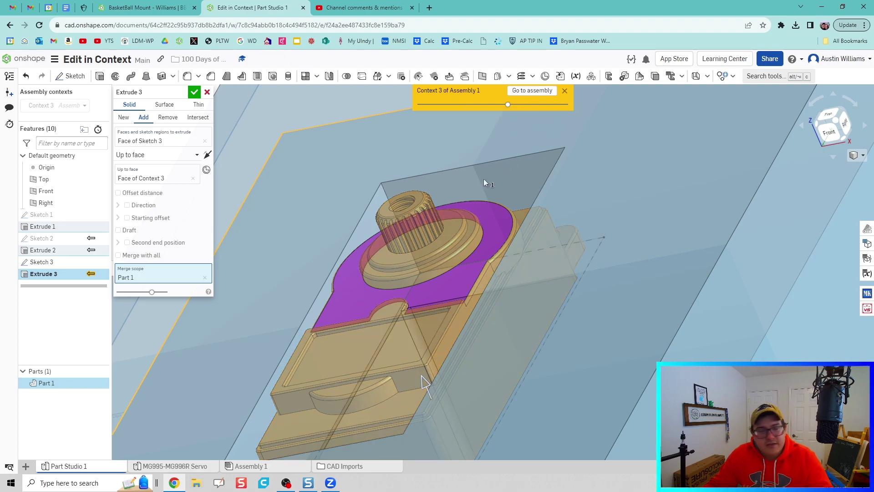
- Check the extrusion's height against the servo from the Right view, accept it, and inspect the resulting pocket
{"action": "scroll", "coordinate": [485, 191], "scroll_direction": "up", "scroll_amount": 5}
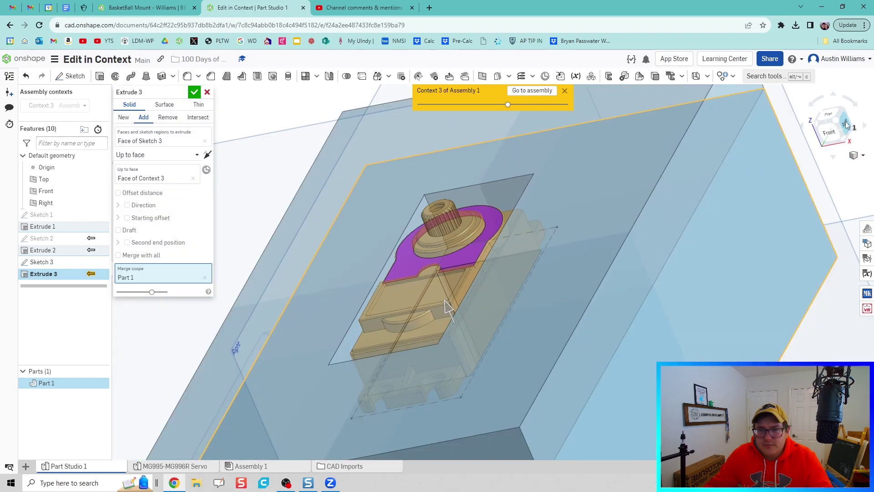
{"action": "left_click", "coordinate": [846, 124]}
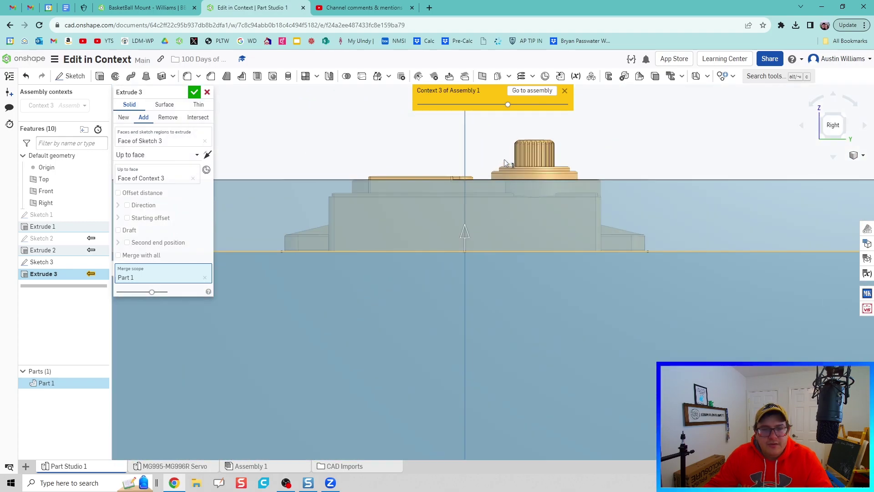
{"action": "scroll", "coordinate": [505, 163], "scroll_direction": "down", "scroll_amount": 4}
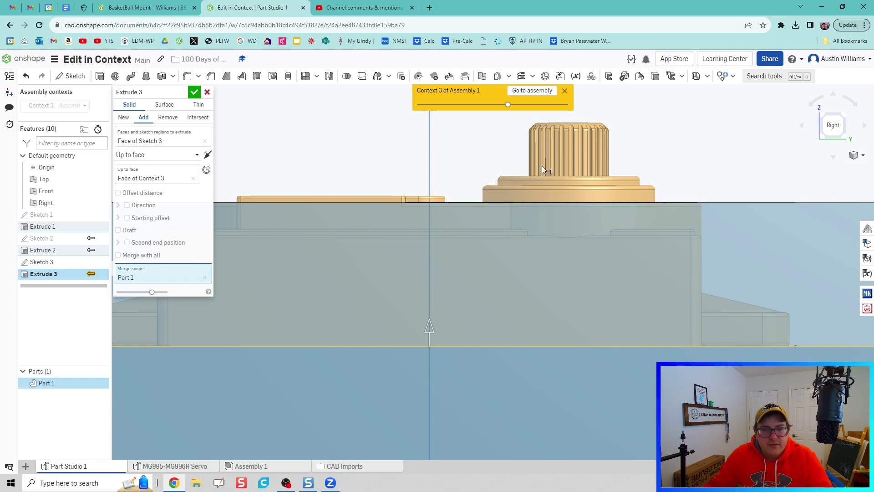
{"action": "left_click", "coordinate": [194, 94]}
{"action": "key", "text": "shift+7"}
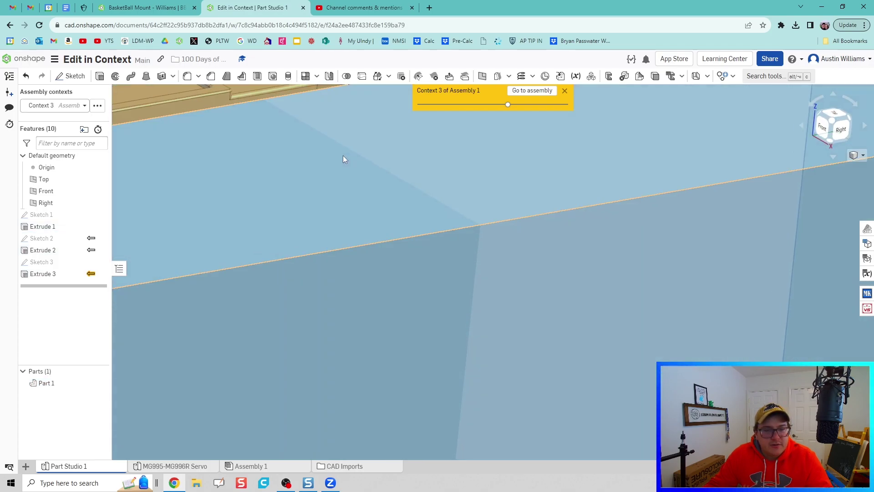
{"action": "scroll", "coordinate": [343, 155], "scroll_direction": "up", "scroll_amount": 6}
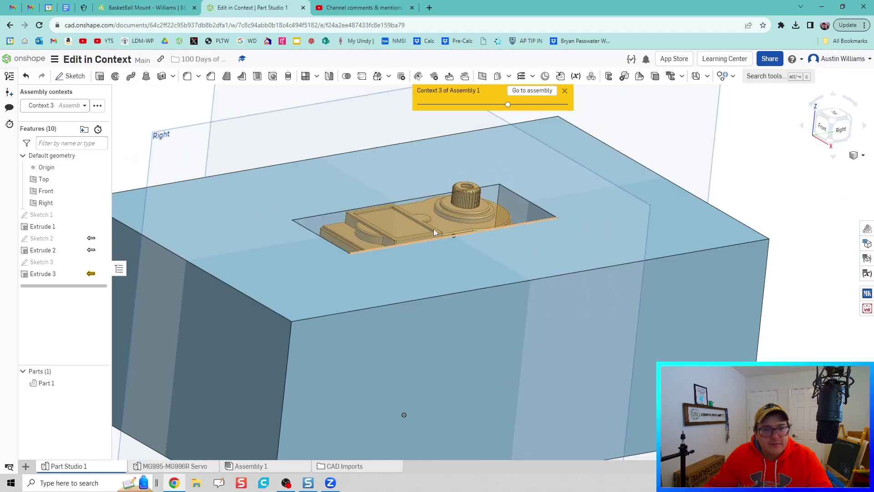
{"action": "right_click_drag", "start_coordinate": [433, 231], "coordinate": [414, 211]}
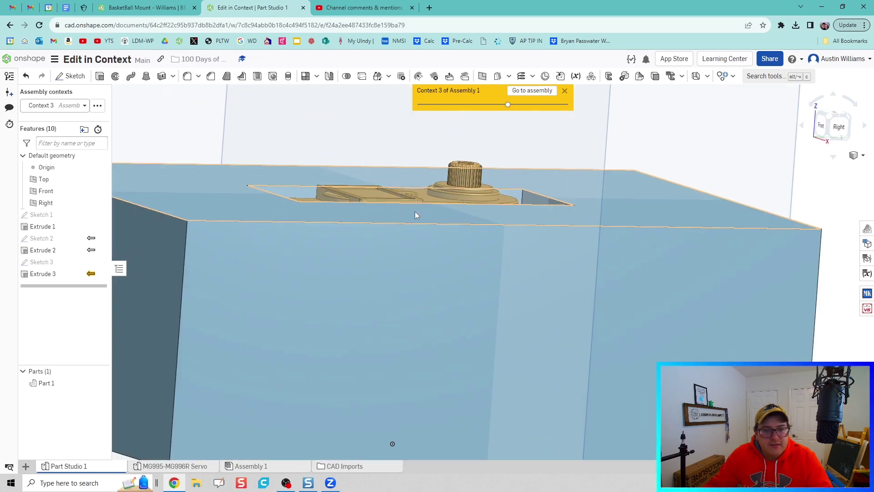
- Switch to the BasketBall Mount - Williams document and examine how the servo sits in the housing of BB Assembly
{"action": "left_click", "coordinate": [175, 6]}
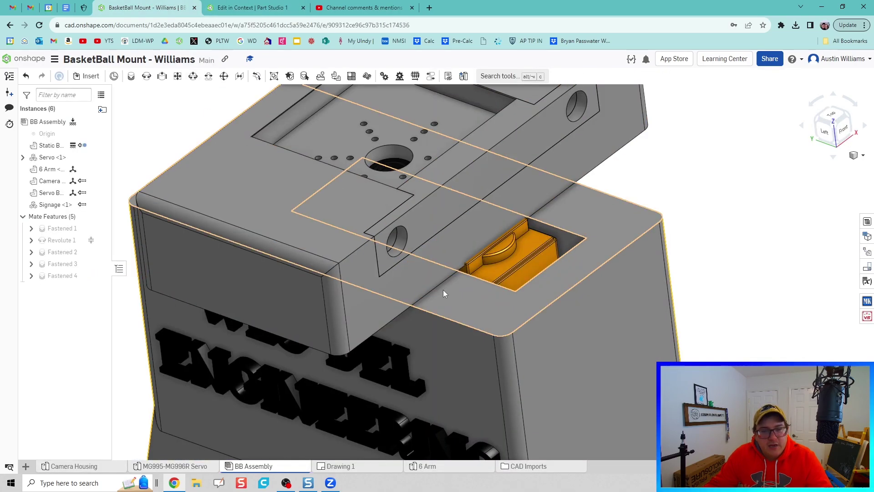
{"action": "scroll", "coordinate": [442, 289], "scroll_direction": "down", "scroll_amount": 10}
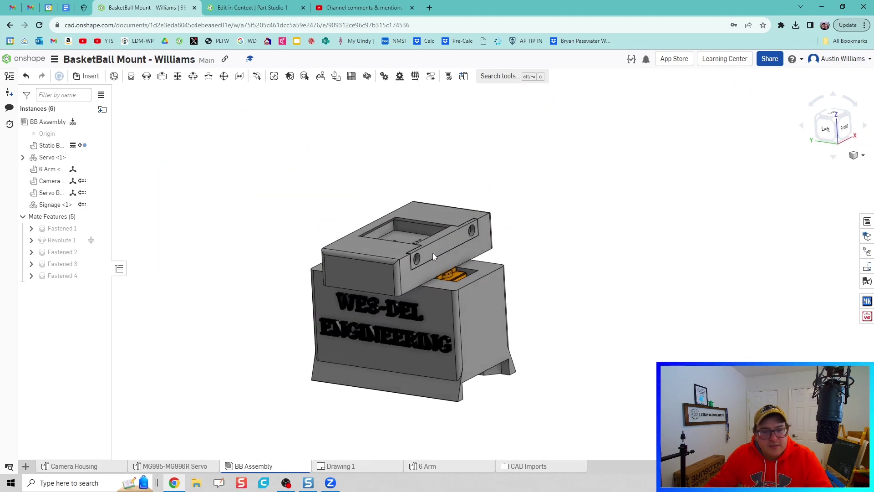
{"action": "right_click_drag", "start_coordinate": [414, 270], "coordinate": [432, 264]}
{"action": "scroll", "coordinate": [431, 269], "scroll_direction": "up", "scroll_amount": 3}
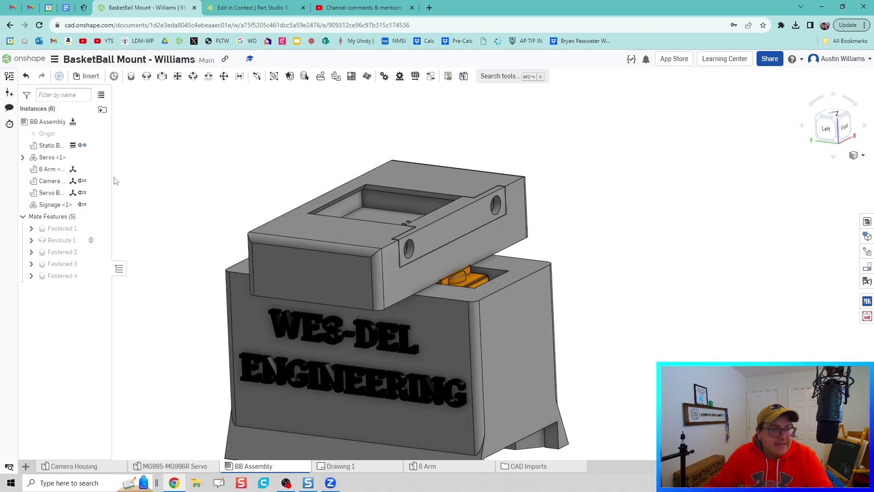
- Hide the camera housing and the servo part above the base, and rotate the six-arm horn about the servo shaft
{"action": "left_click", "coordinate": [100, 181]}
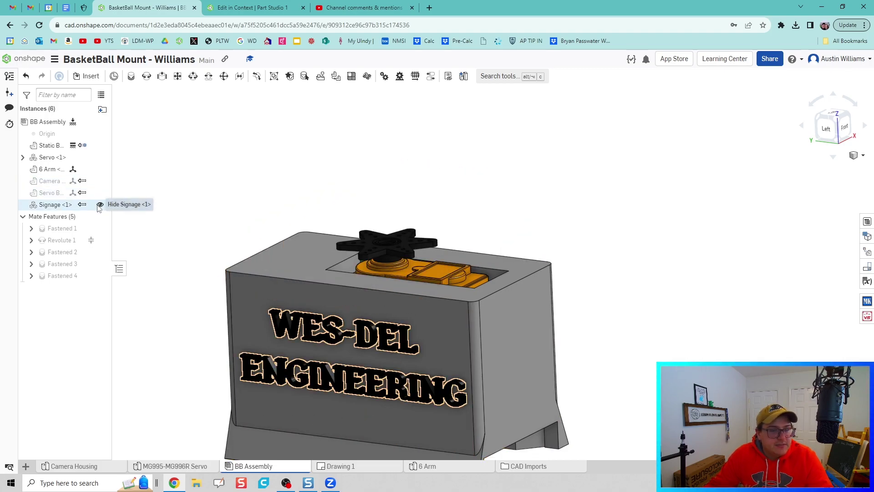
{"action": "scroll", "coordinate": [363, 258], "scroll_direction": "up", "scroll_amount": 4}
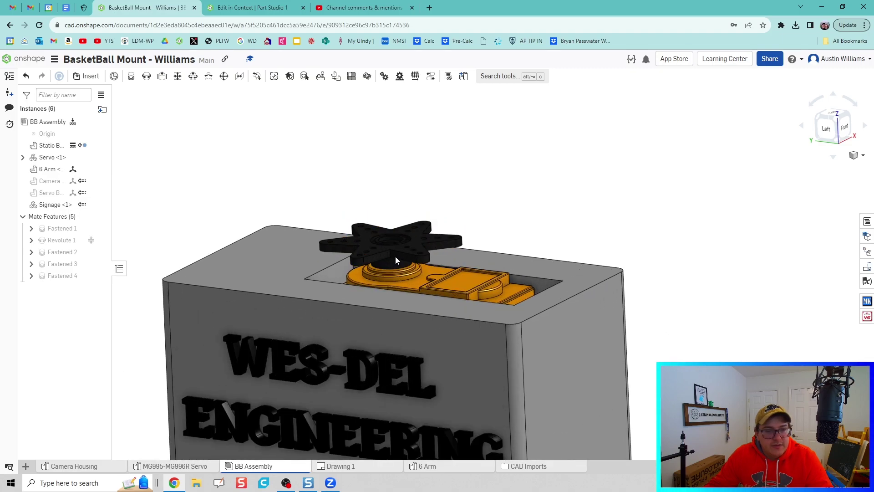
{"action": "left_click_drag", "start_coordinate": [349, 234], "coordinate": [390, 213]}
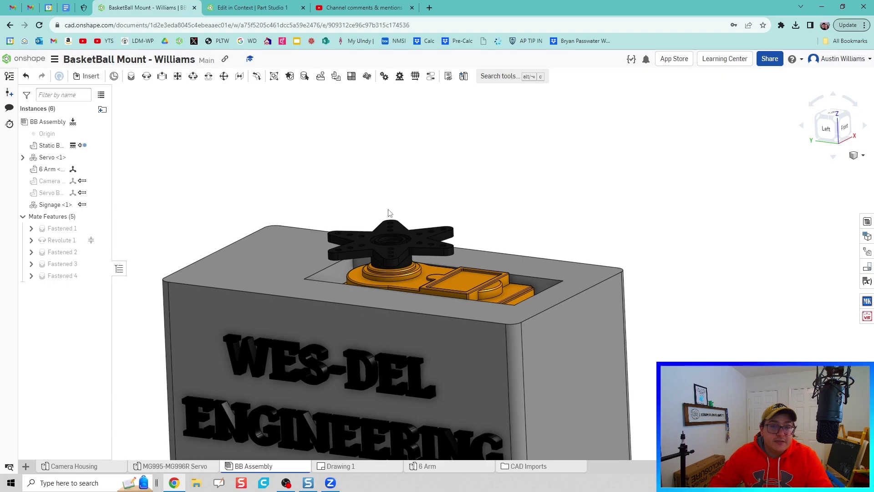